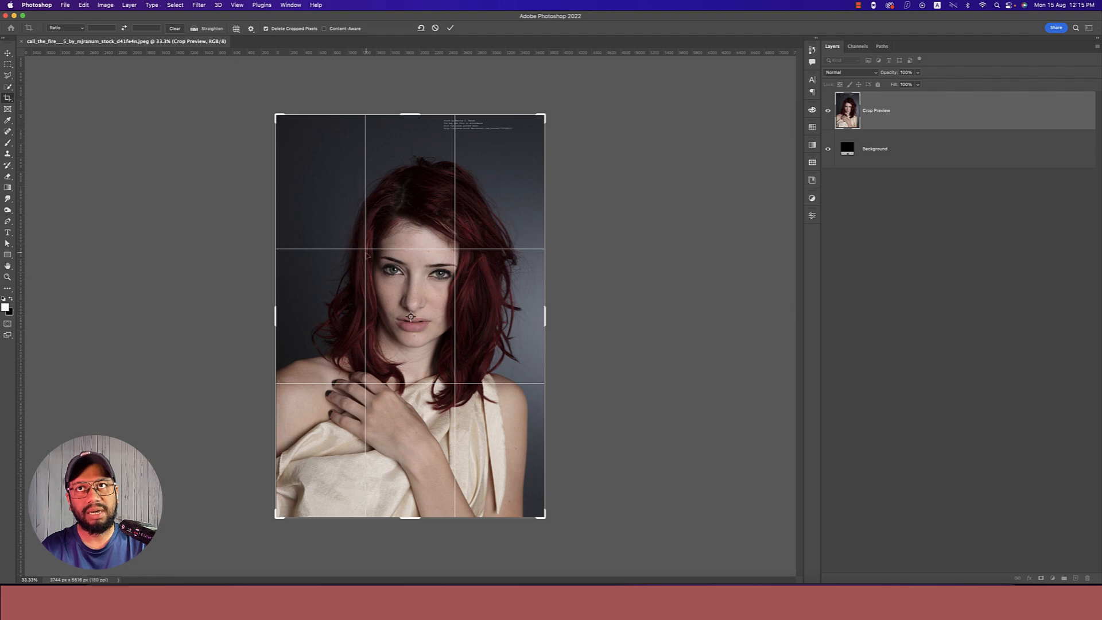
Crop the strip containing the small text off the upper edge of the portrait, keeping its full width
left_click_drag(410, 115, 409, 131)
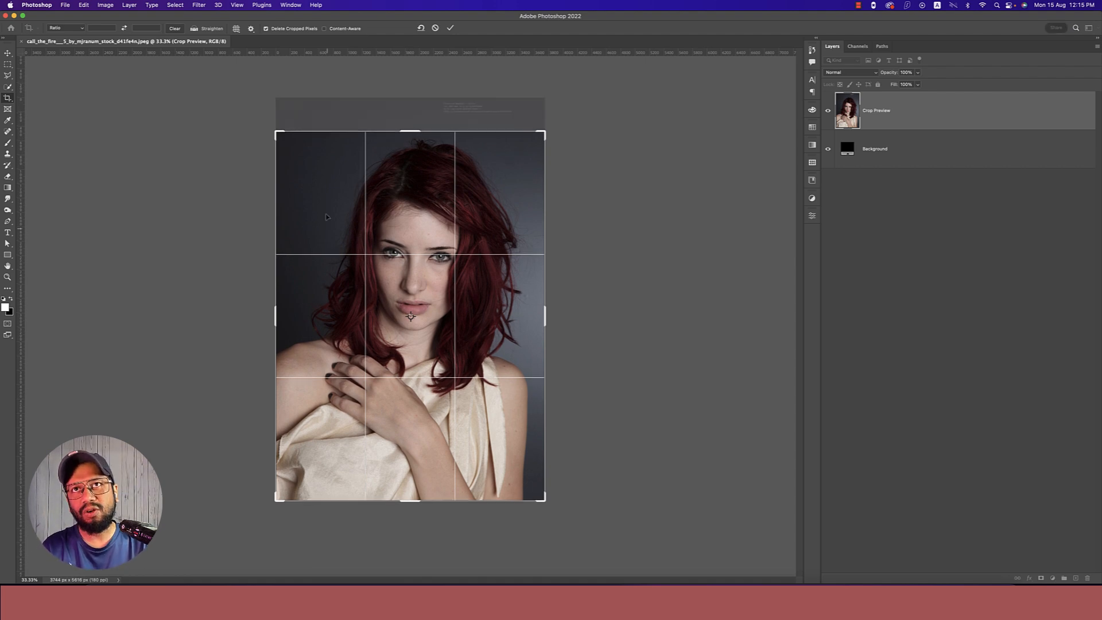
key("Return")
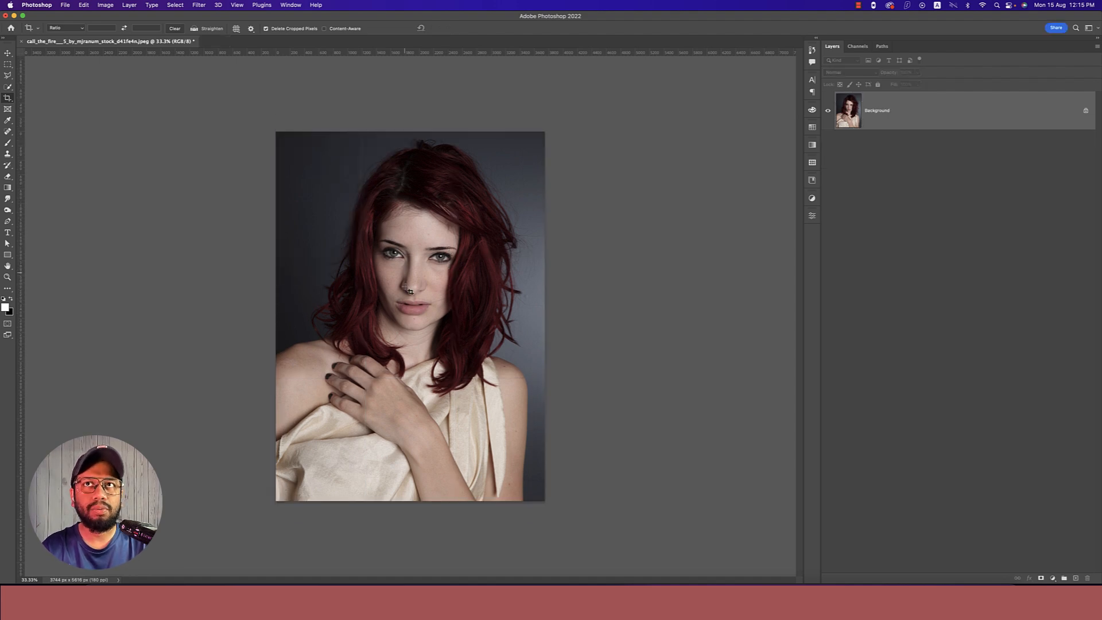
left_click(8, 53)
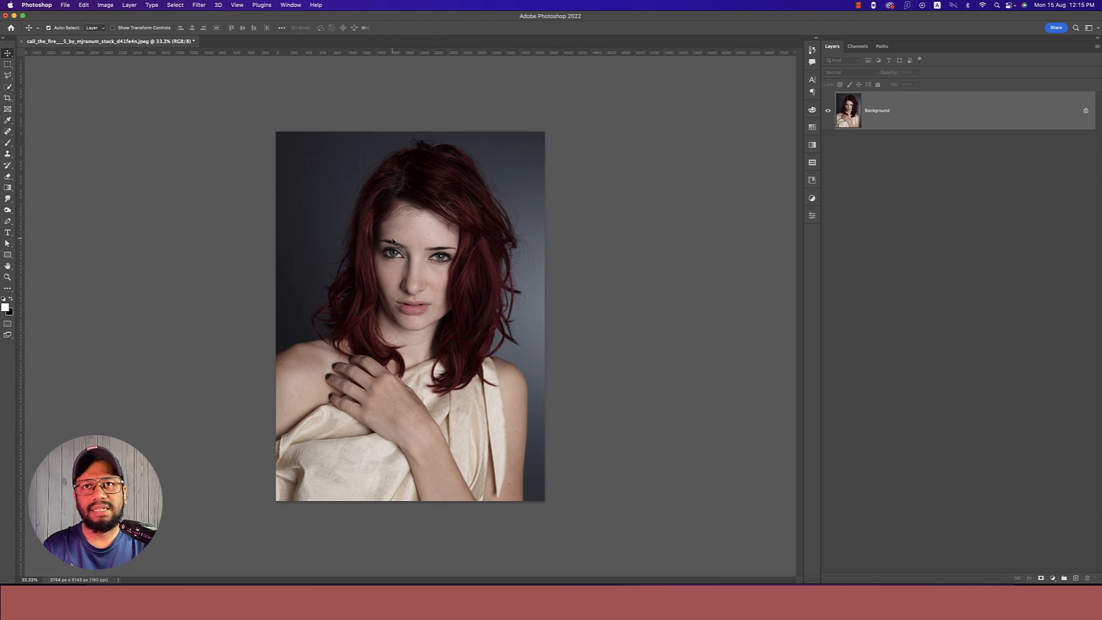
Duplicate the Background layer of the portrait
scroll(389, 244, "up", 3)
scroll(422, 290, "up", 8)
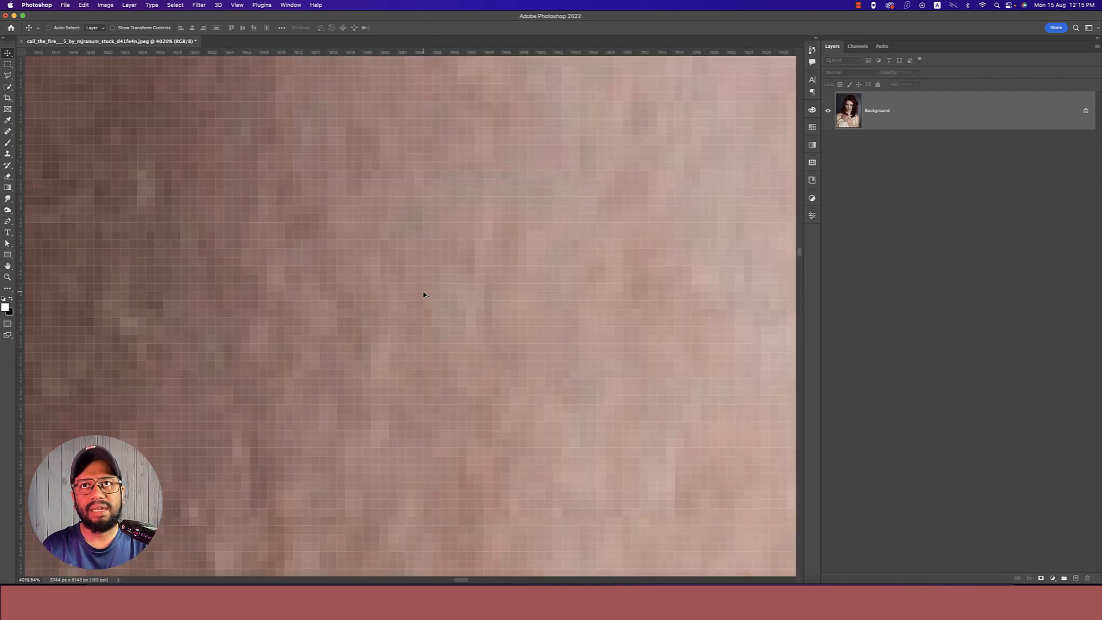
scroll(424, 295, "down", 6)
scroll(424, 294, "up", 3)
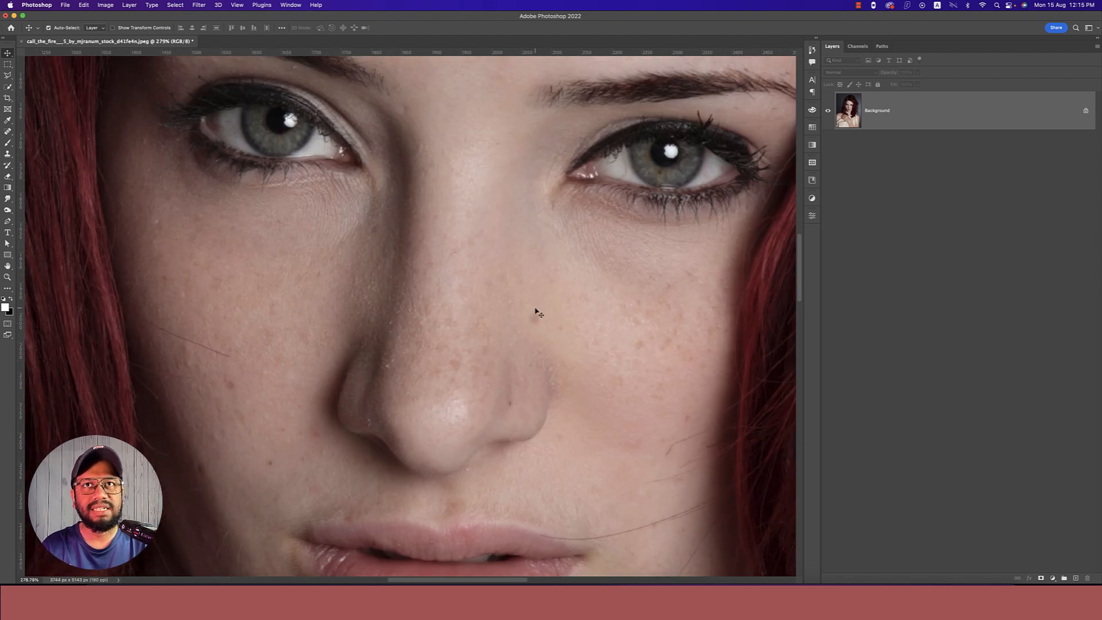
scroll(500, 385, "down", 2)
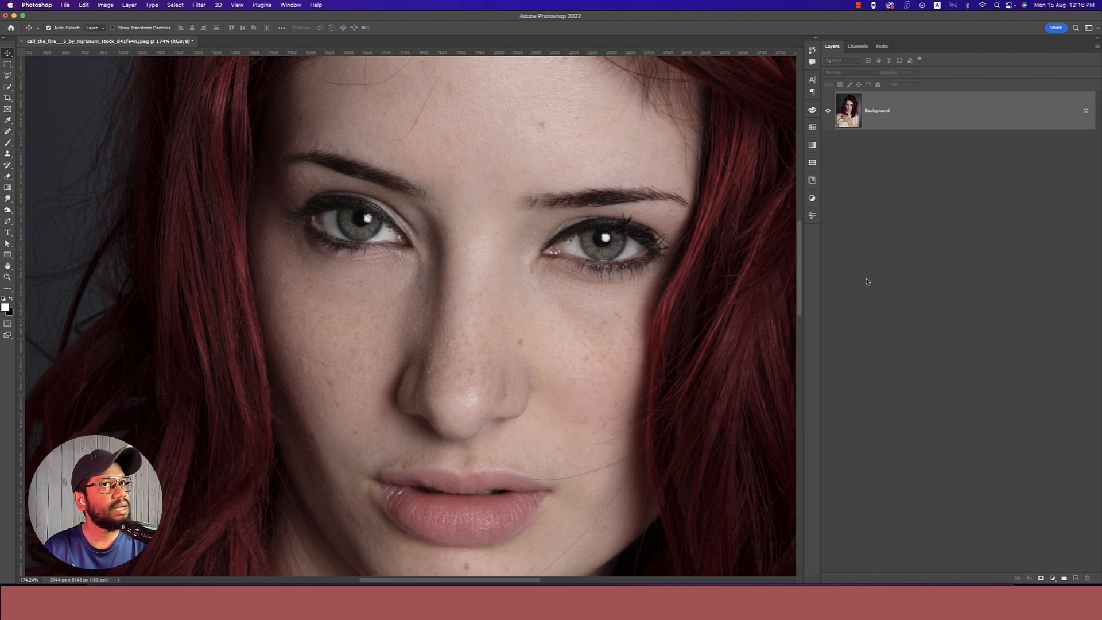
key("super+j")
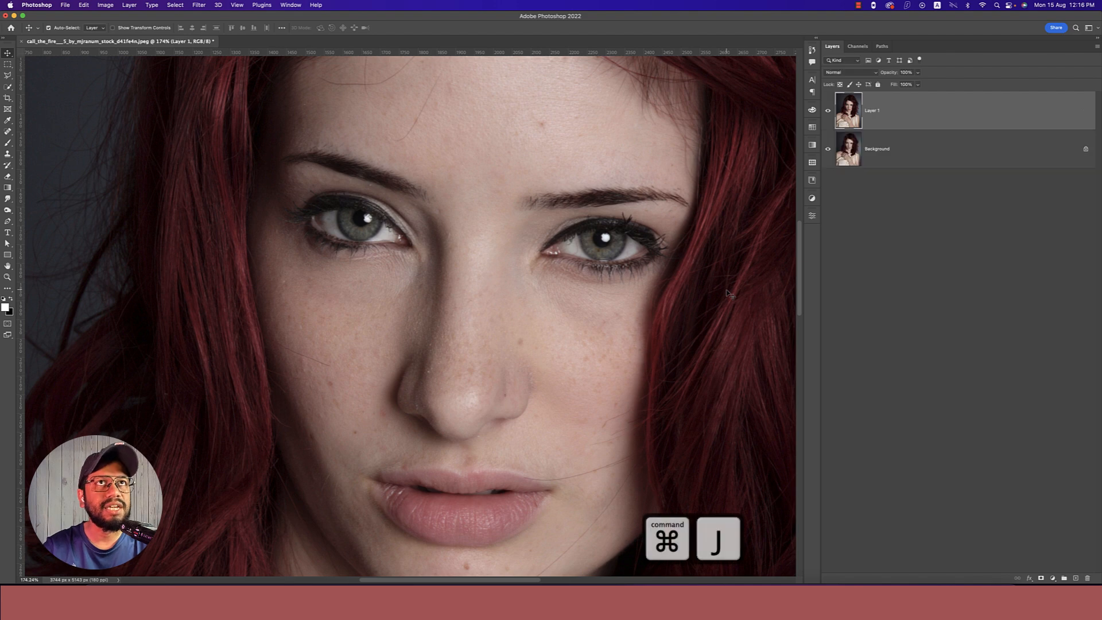
Heal the blemishes on the nose and forehead of Layer 1 using the Content-Aware Spot Healing Brush at size 30
scroll(540, 247, "up", 3)
scroll(540, 247, "up", 2)
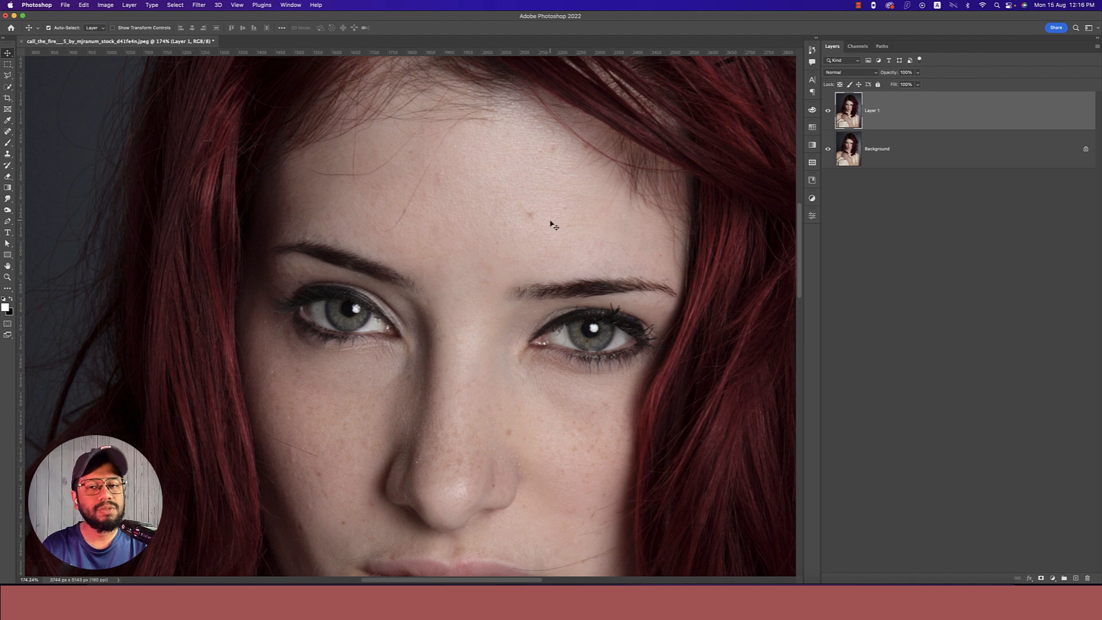
left_click(7, 132)
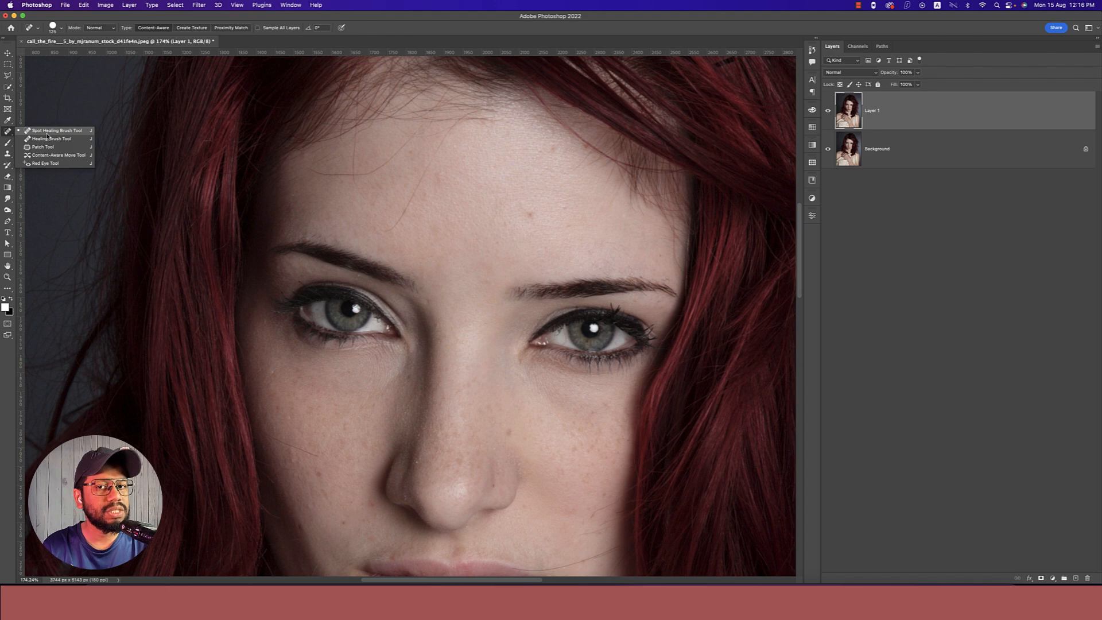
left_click(47, 132)
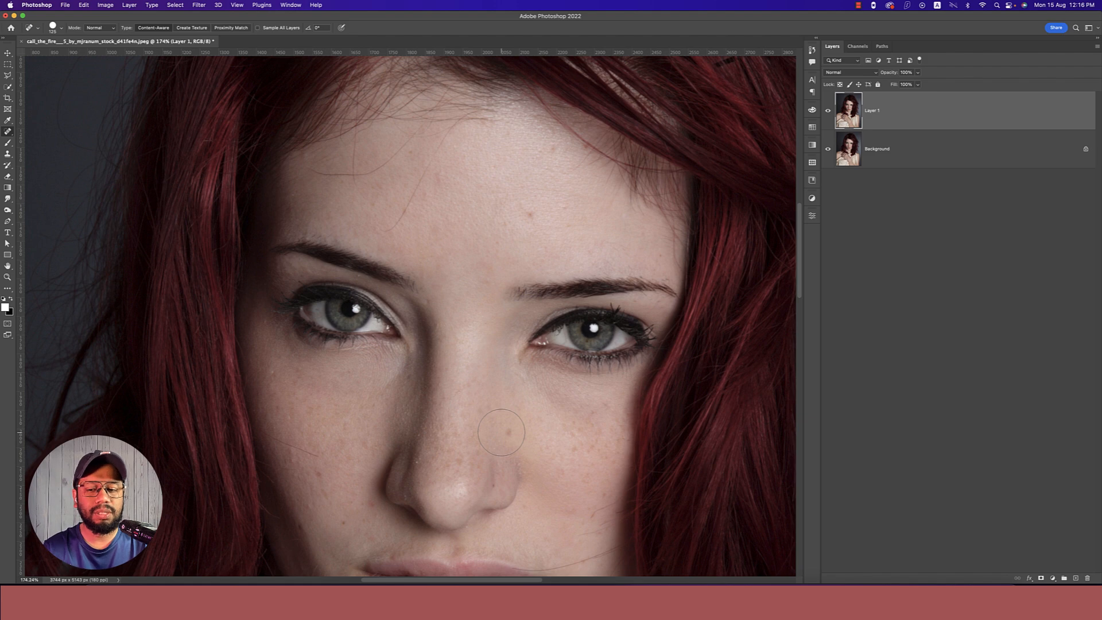
key("bracketleft")
key("bracketleft")
key("bracketleft")
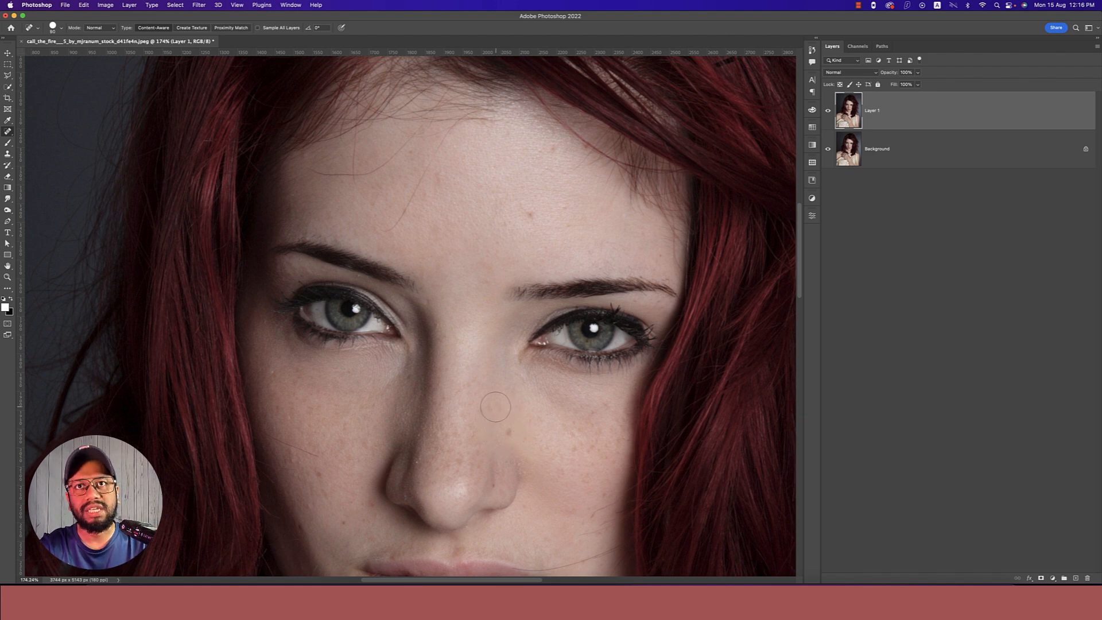
key("bracketleft")
key("bracketleft")
key("bracketleft")
key("bracketleft")
key("bracketleft")
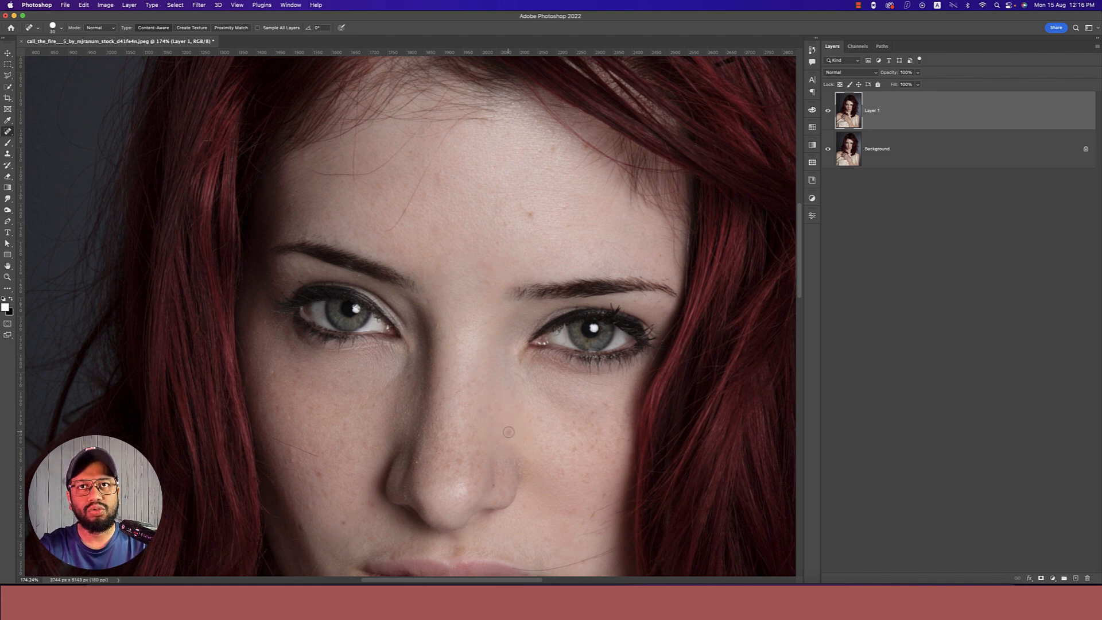
left_click(529, 215)
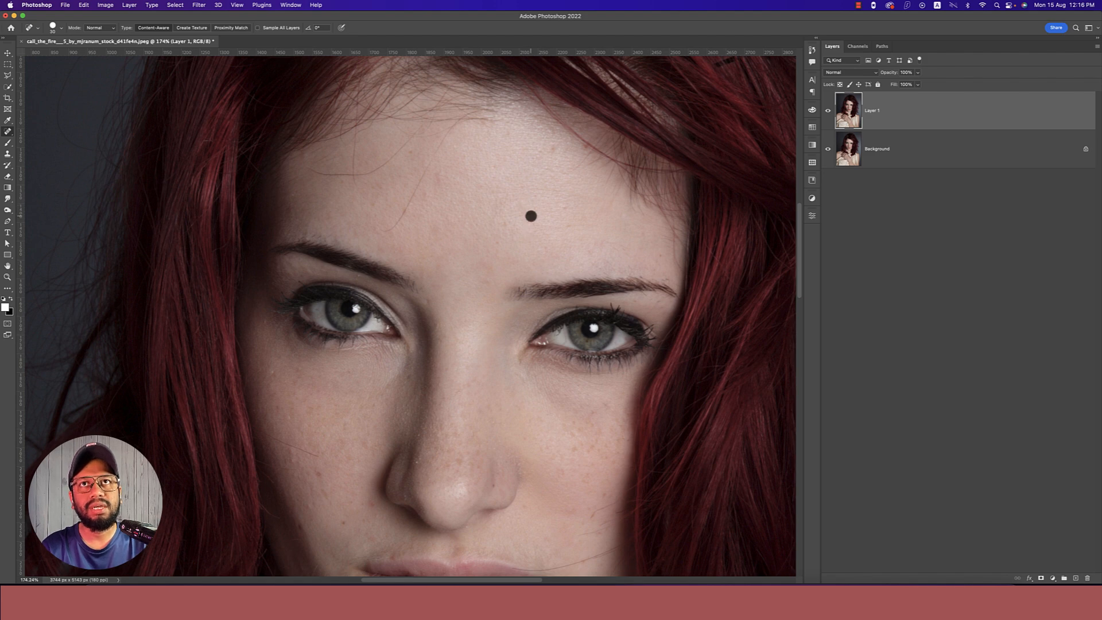
left_click(439, 177)
left_click(443, 180)
left_click(553, 150)
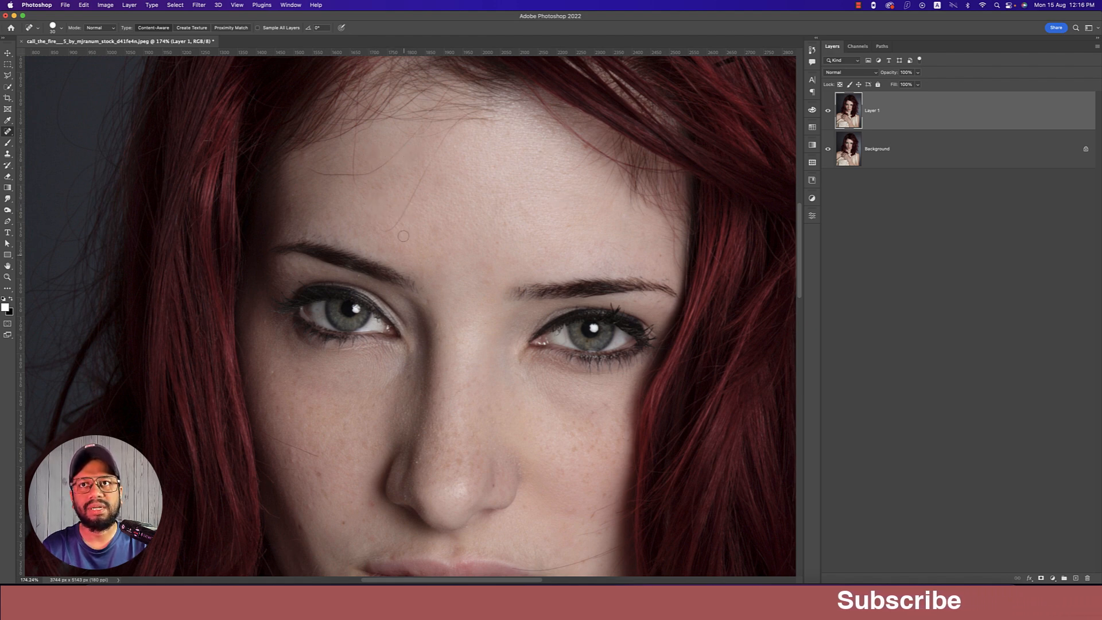
Heal the remaining spots between the eyes and on the chin and cheek, then check the neck and hand
scroll(442, 396, "down", 2)
scroll(442, 397, "down", 4)
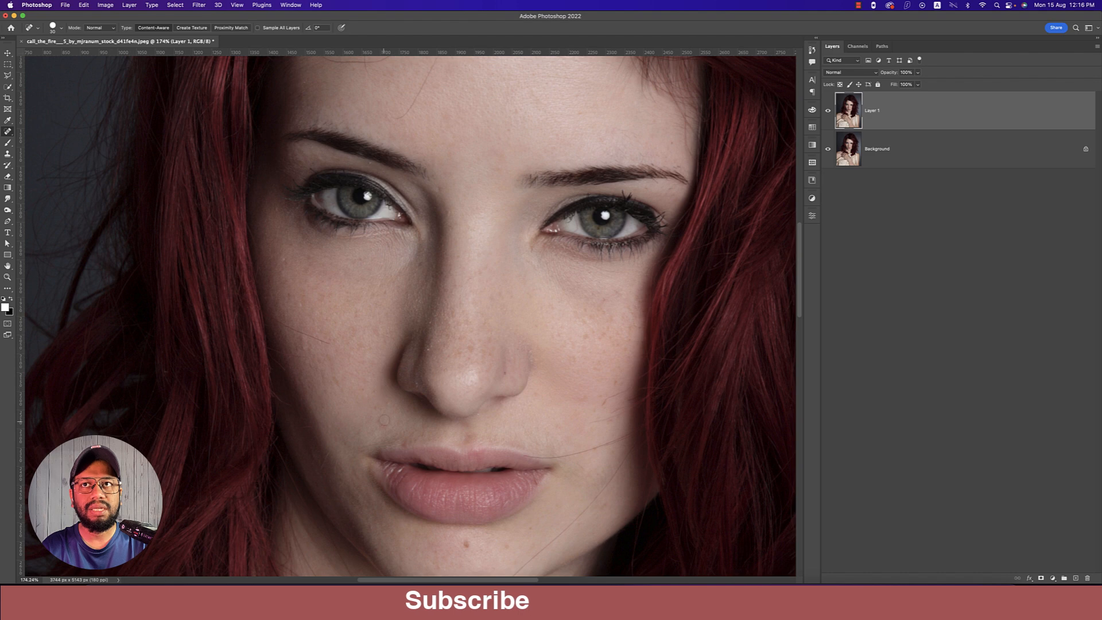
key("super+z")
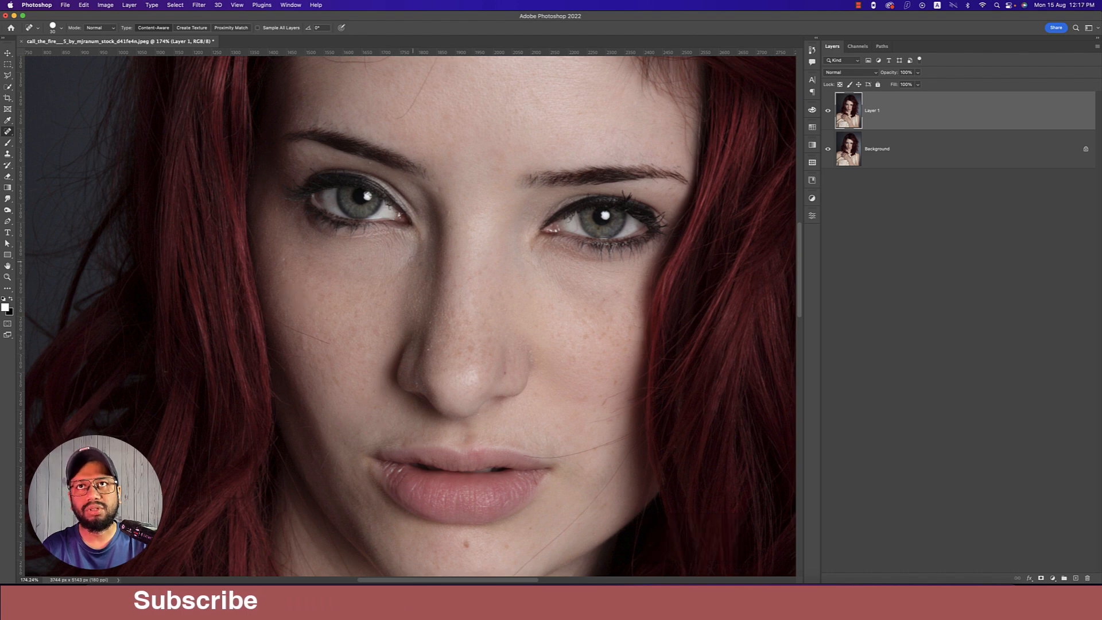
left_click(443, 191)
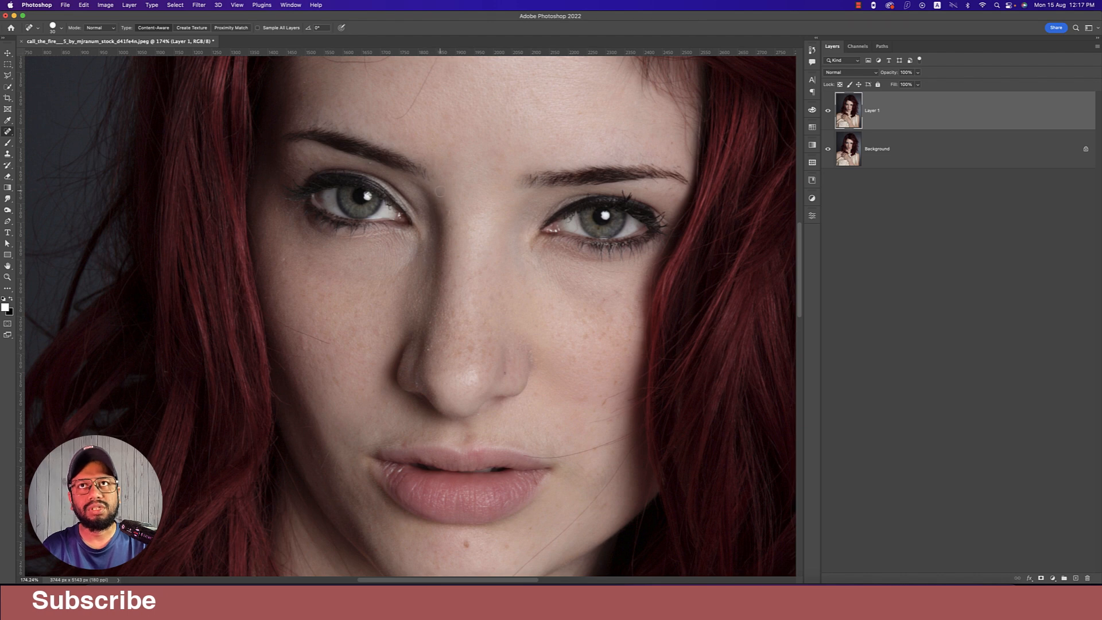
left_click(468, 546)
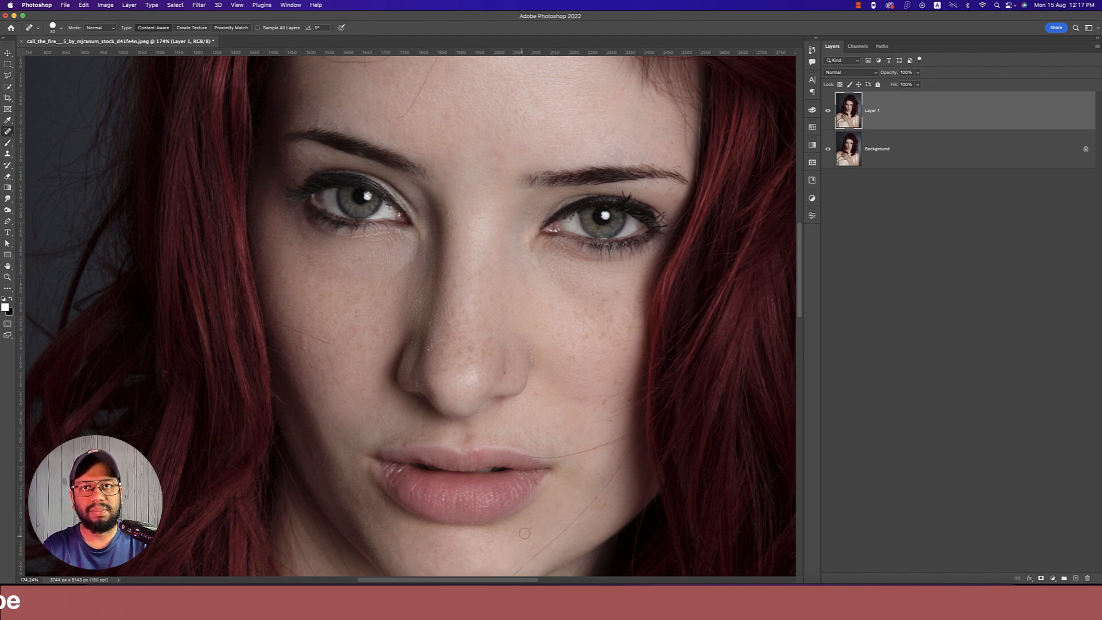
scroll(551, 516, "down", 3)
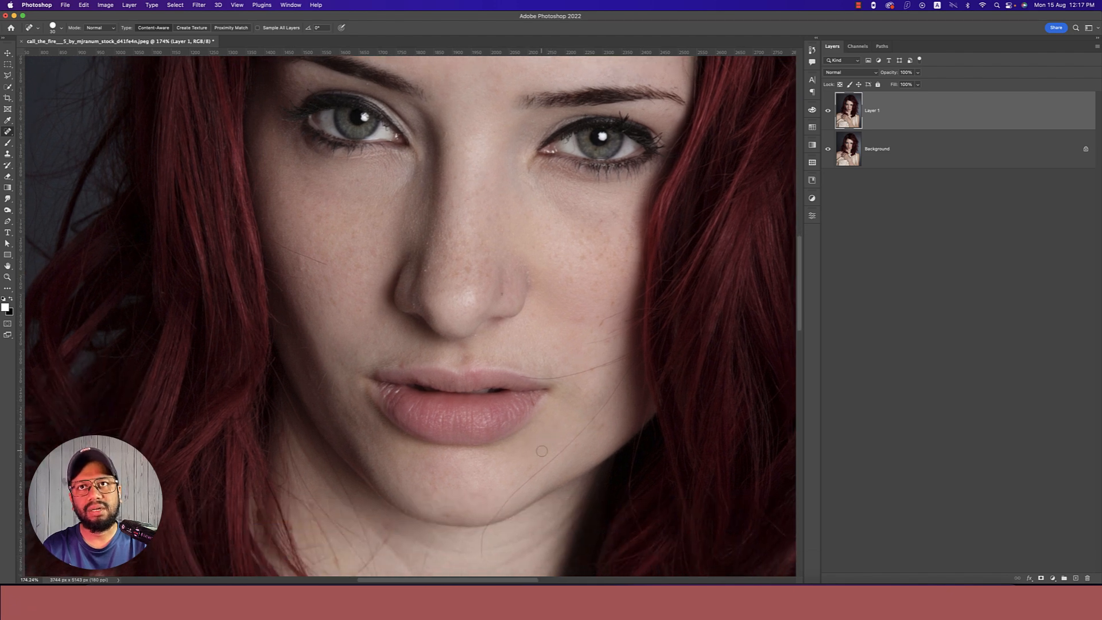
left_click(450, 515)
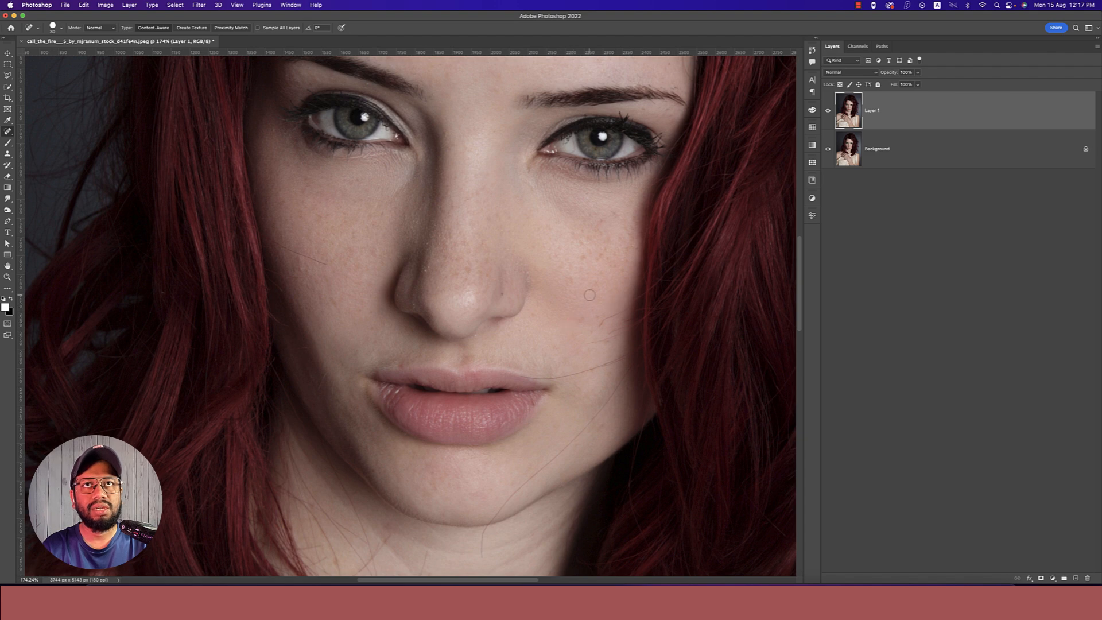
left_click(584, 315)
scroll(409, 390, "down", 5)
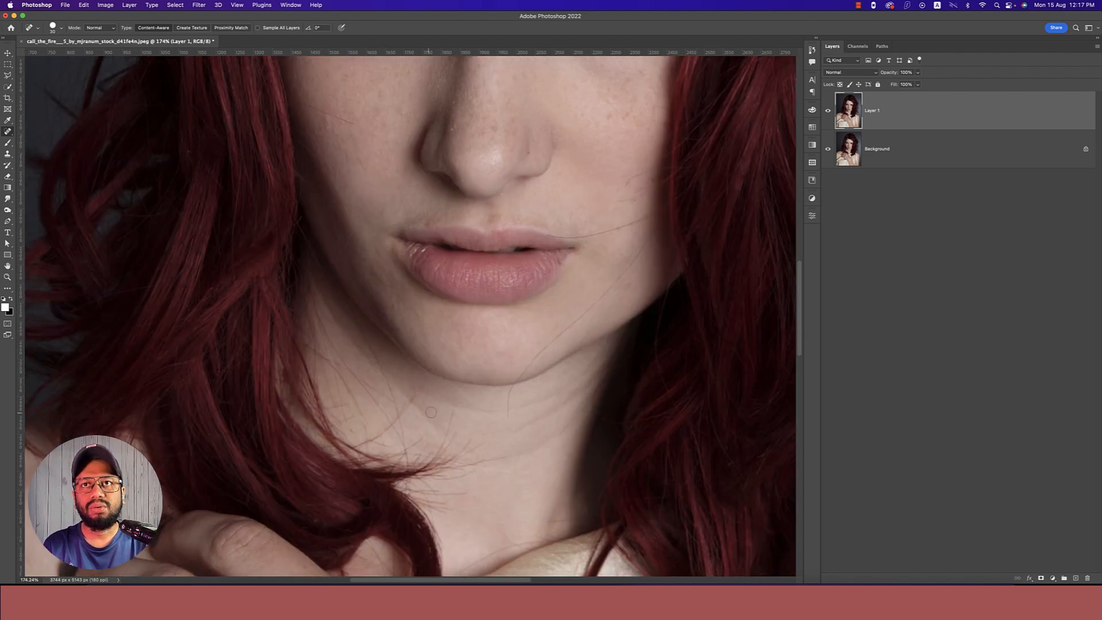
scroll(473, 408, "down", 10)
scroll(472, 409, "left", 3)
scroll(515, 171, "down", 6)
scroll(514, 171, "right", 3)
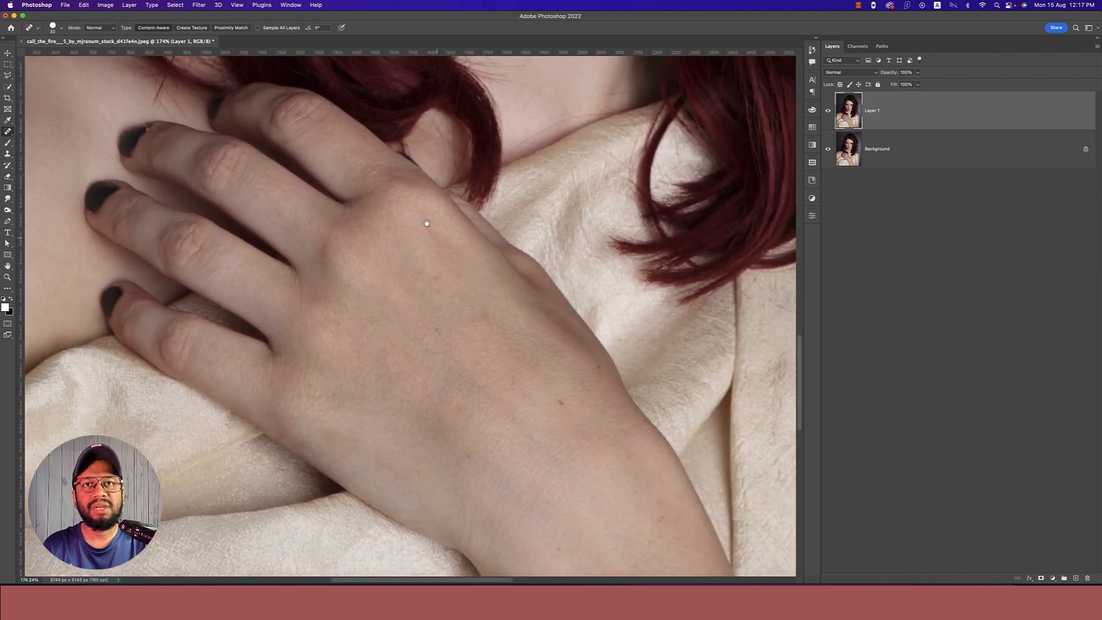
key("super+0")
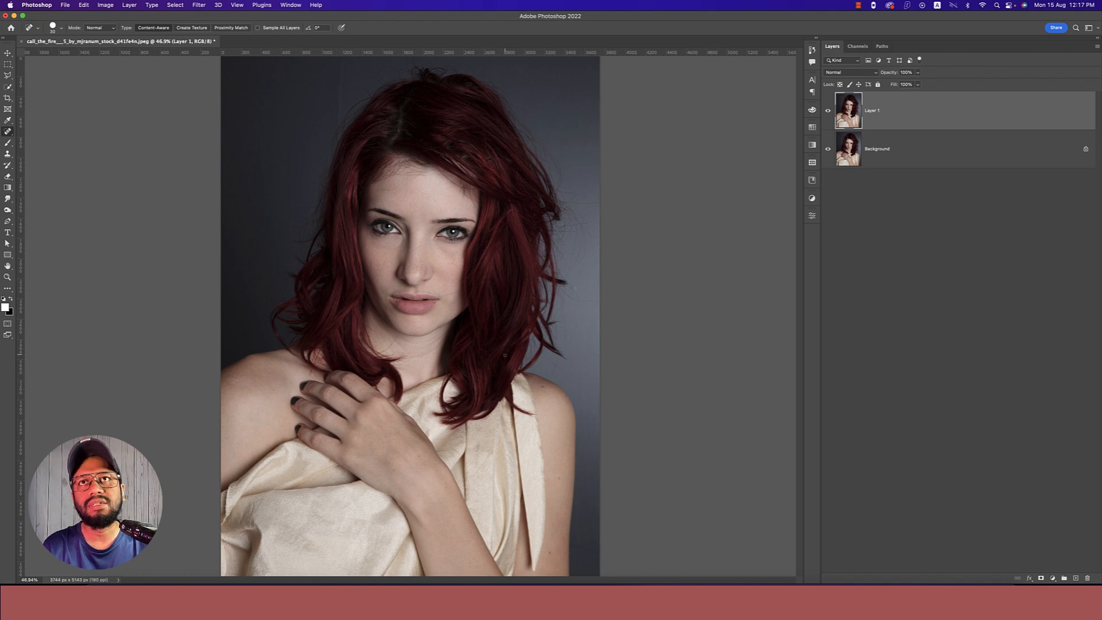
Rename Layer 1 as main
key("v")
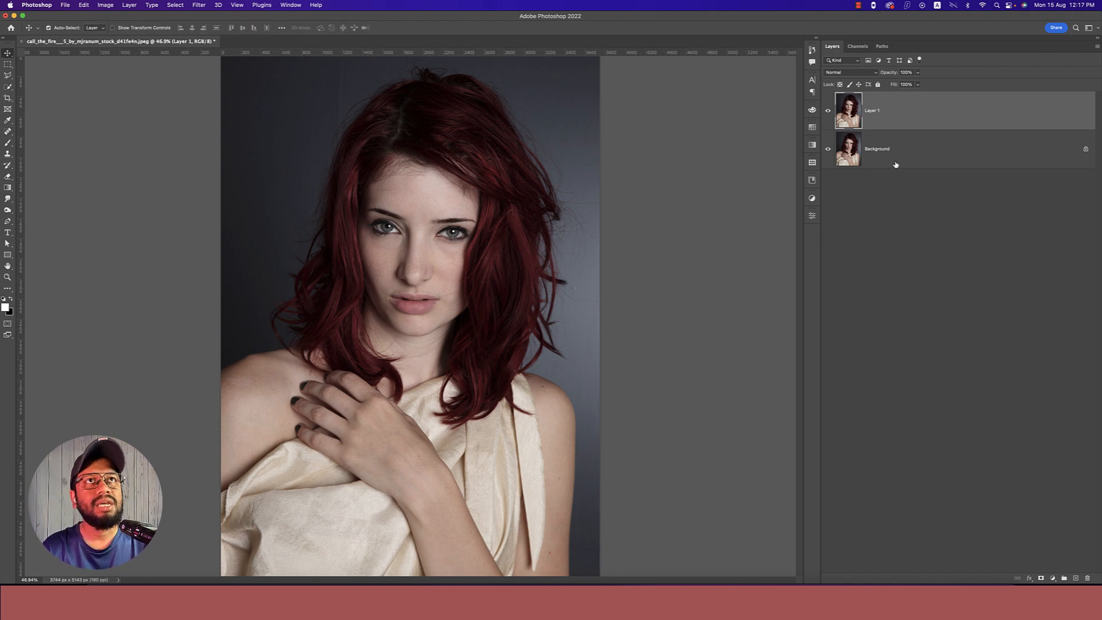
double_click(874, 110)
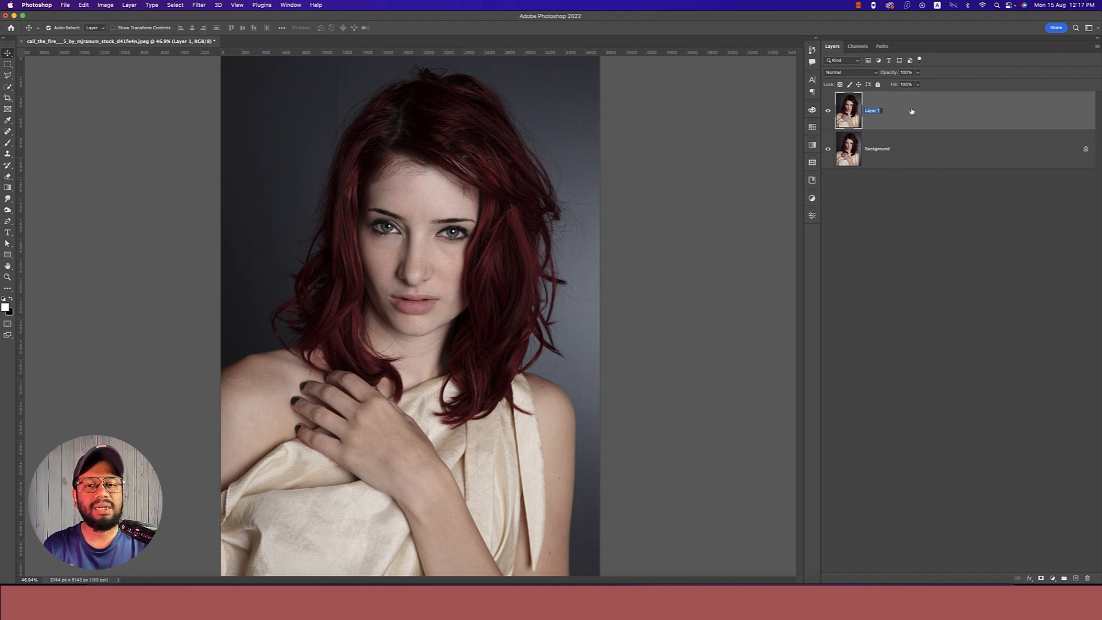
type("m")
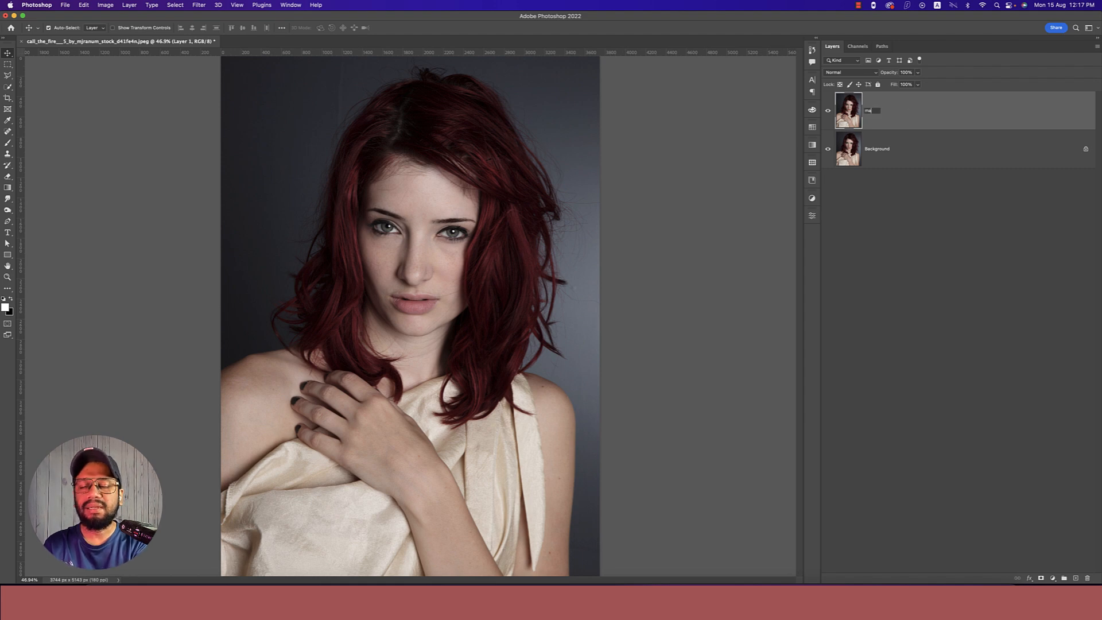
type("ain")
key("Return")
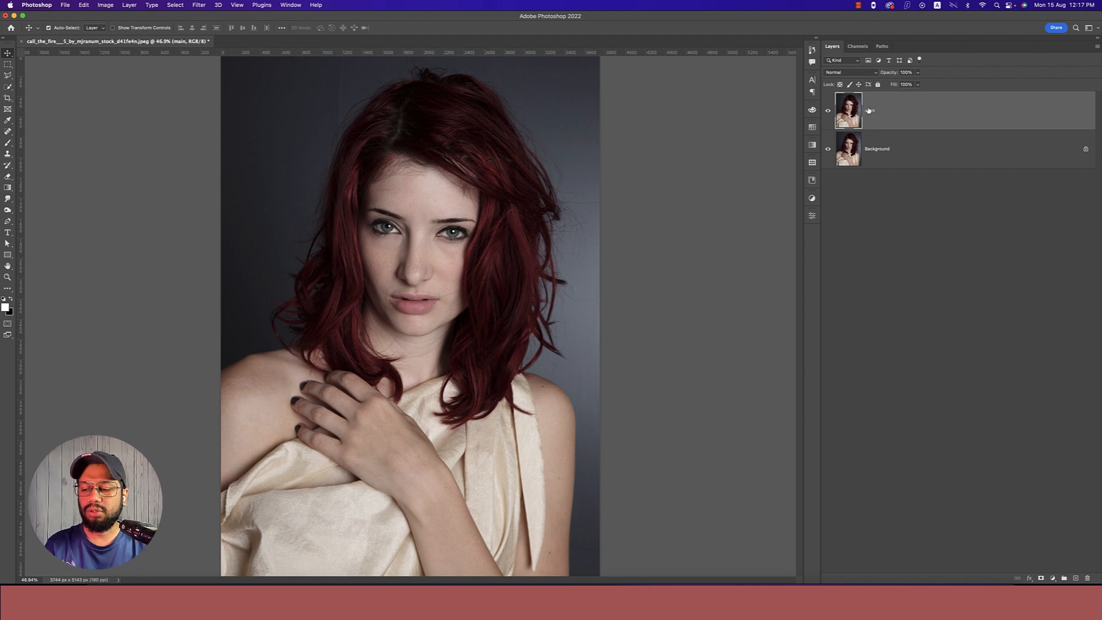
Duplicate the main layer twice and rename the lower copy as blur
key("super+j")
key("super+j")
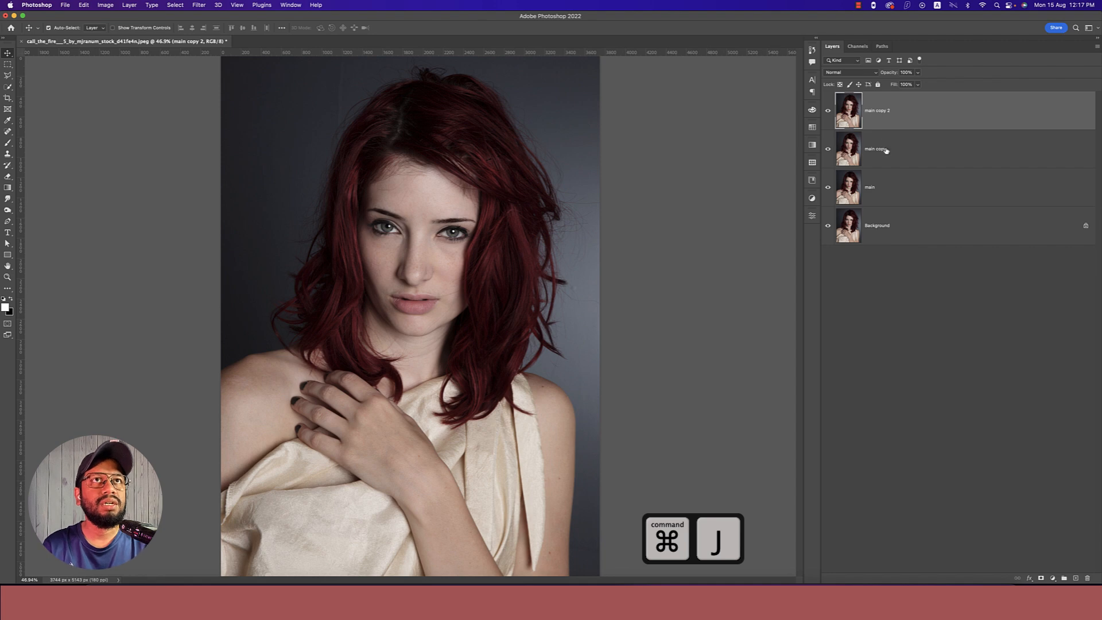
double_click(876, 149)
type("blur")
key("Return")
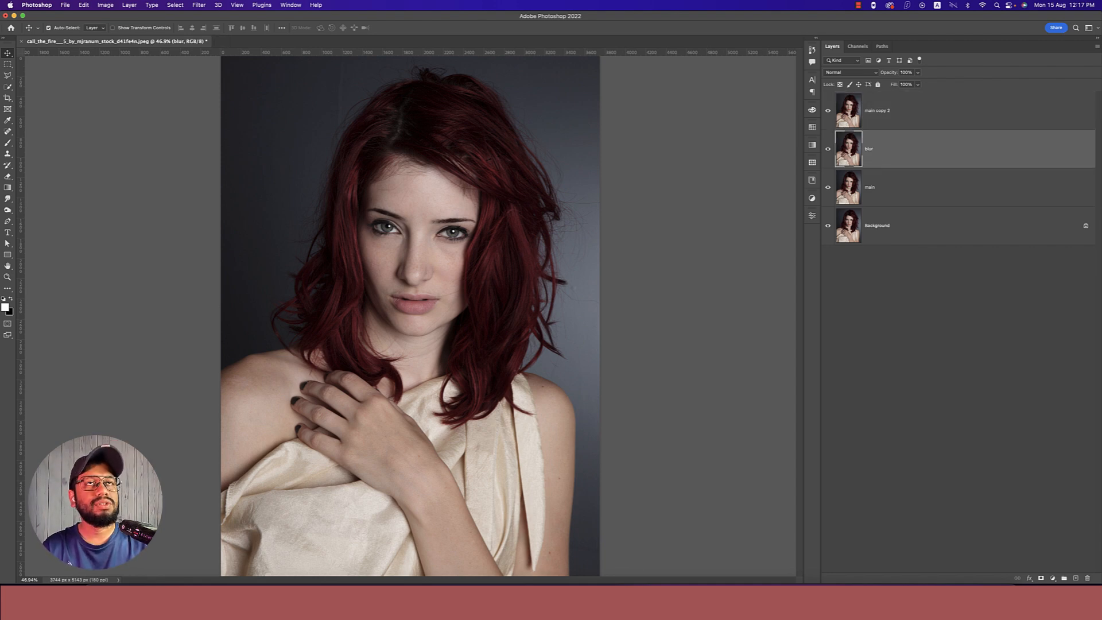
Rename the uppermost copy as sharpness and hide it, leaving the blur layer selected
double_click(882, 112)
type("sharpness")
key("Return")
left_click(828, 110)
left_click(889, 152)
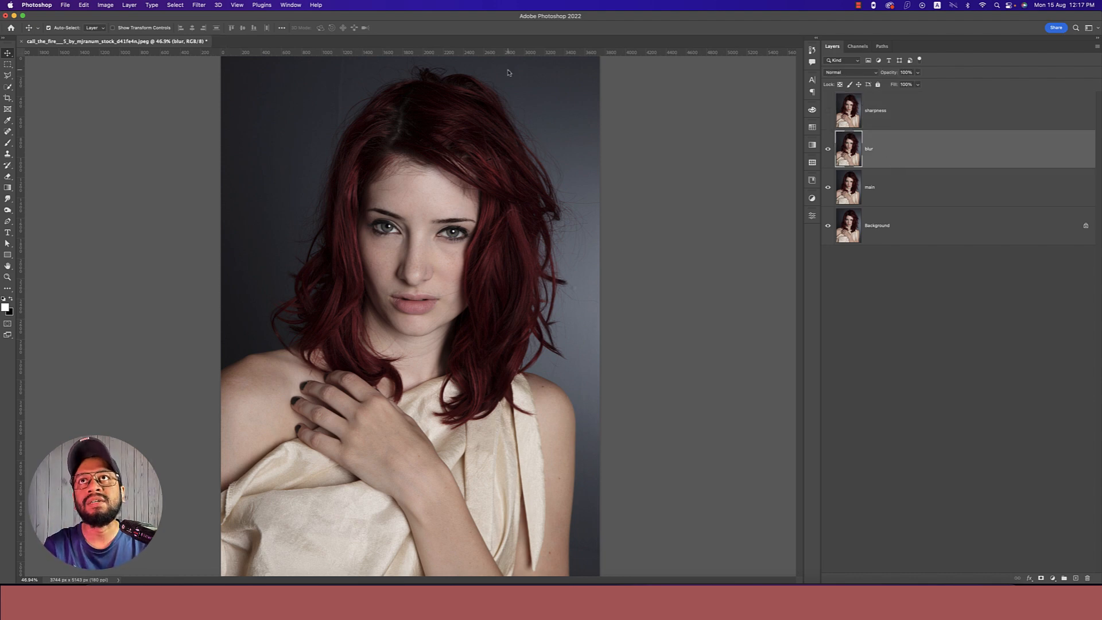
Apply a Gaussian Blur with a radius of 9.3 pixels to the blur layer, previewing the nose area
left_click(200, 6)
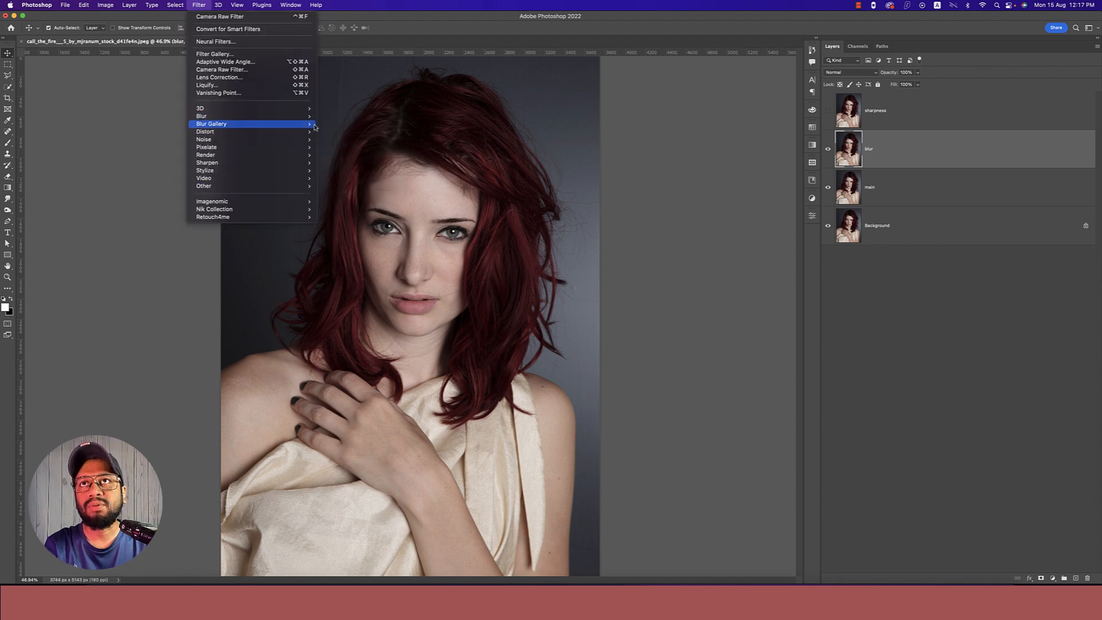
mouse_move(310, 116)
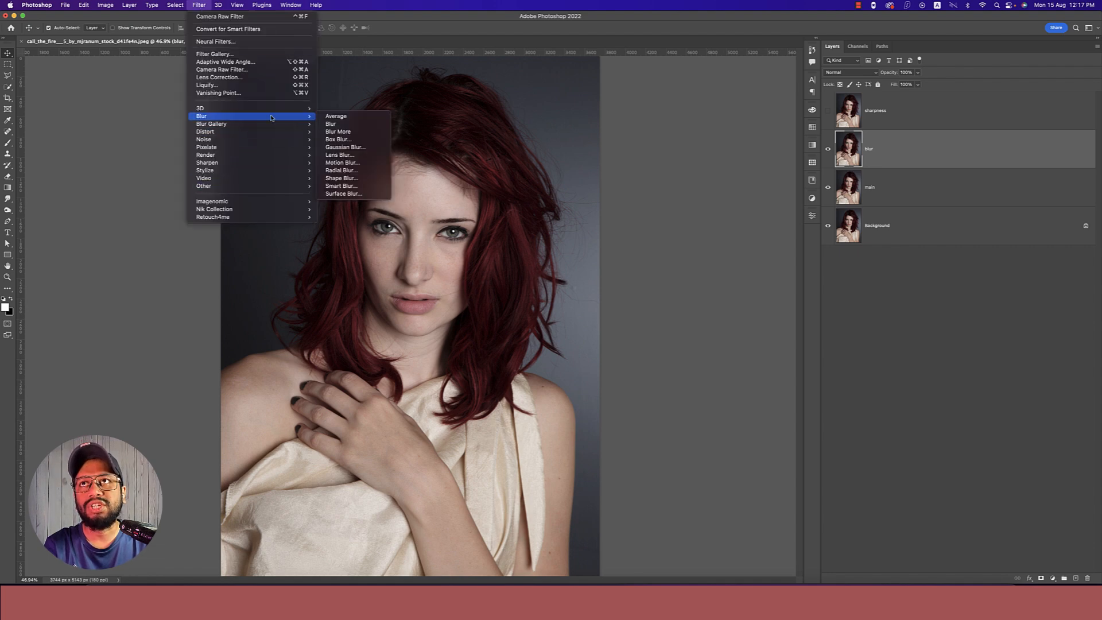
left_click(337, 147)
left_click(424, 266)
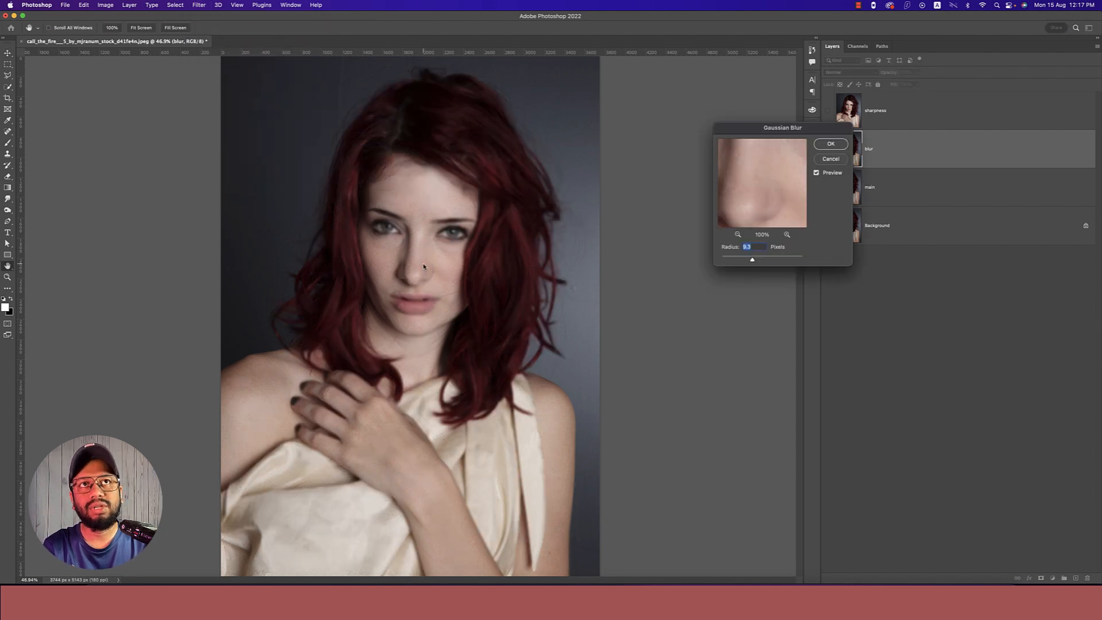
left_click_drag(741, 199, 770, 215)
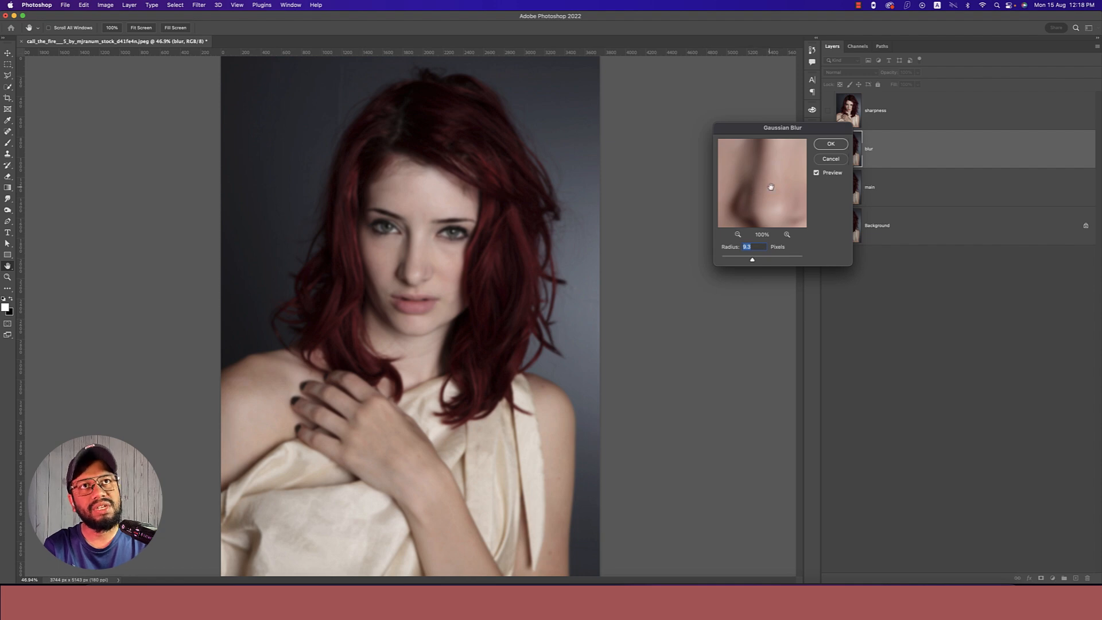
mouse_move(751, 261)
left_mouse_down()
mouse_move(719, 263)
mouse_move(752, 261)
left_mouse_up()
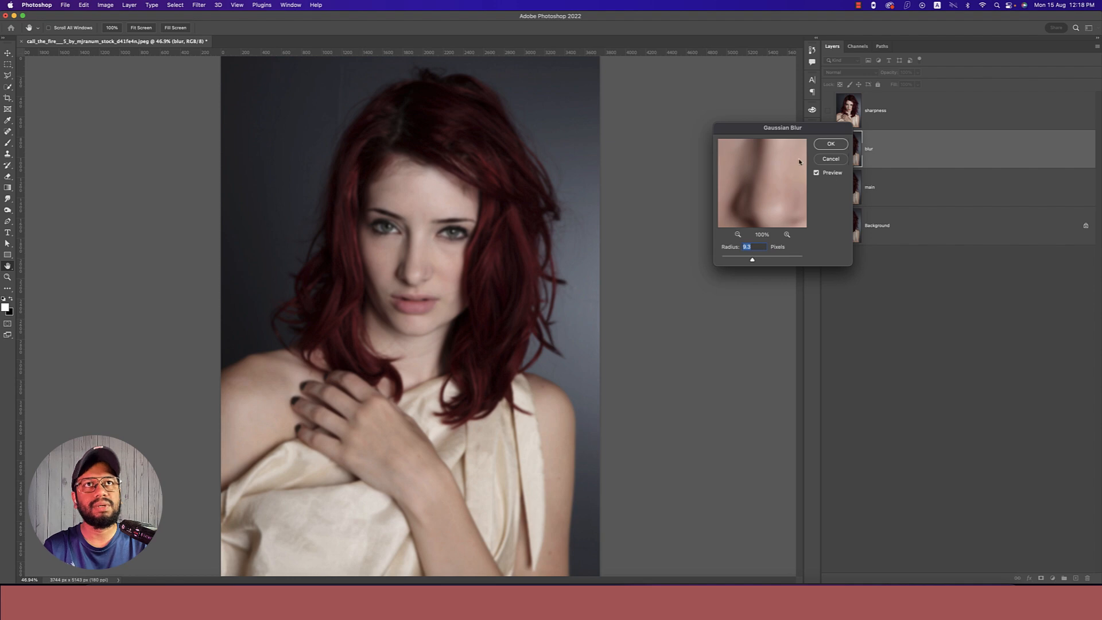
left_click(827, 144)
Show the sharpness layer and set its blend mode to Hard Light
left_click(899, 115)
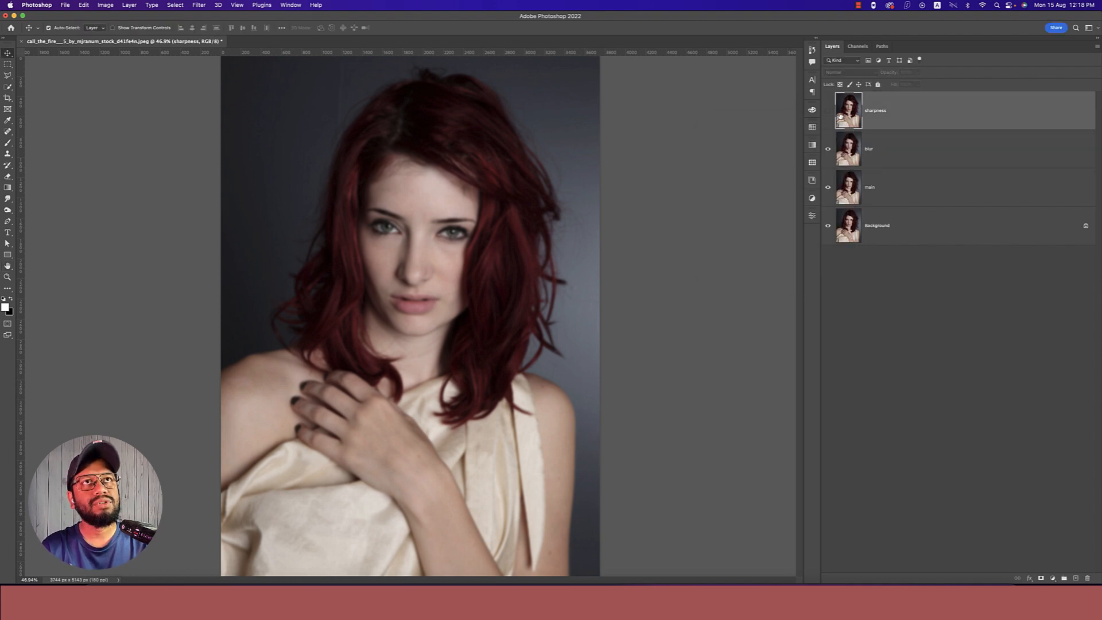
left_click(827, 111)
left_click(847, 73)
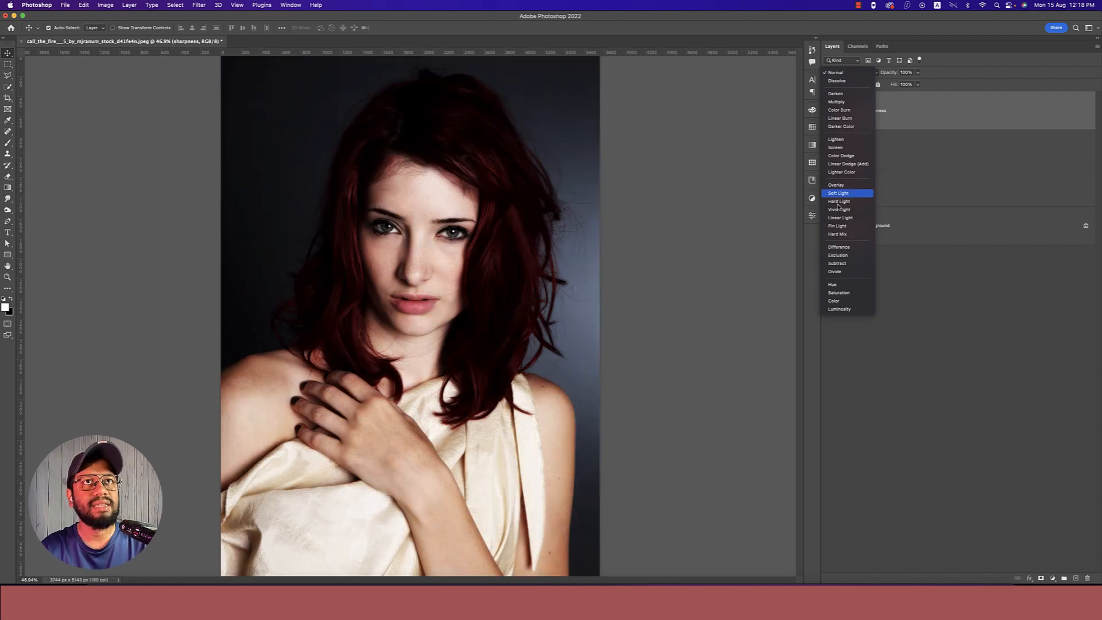
left_click(839, 201)
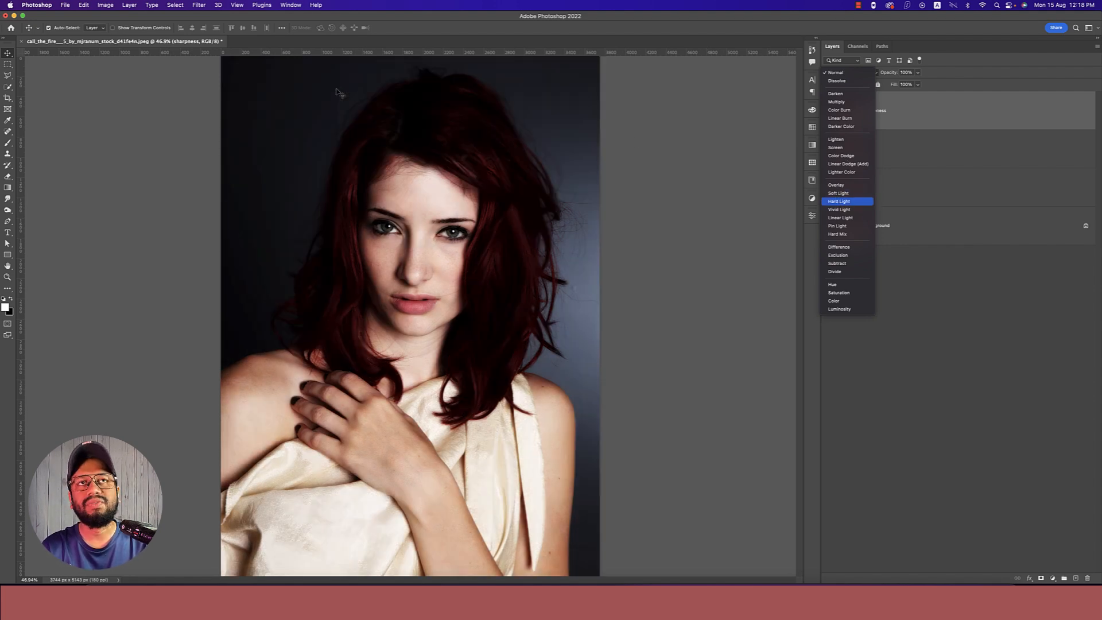
Apply a High Pass filter with a radius of 1.5 pixels to the sharpness layer
left_click(201, 5)
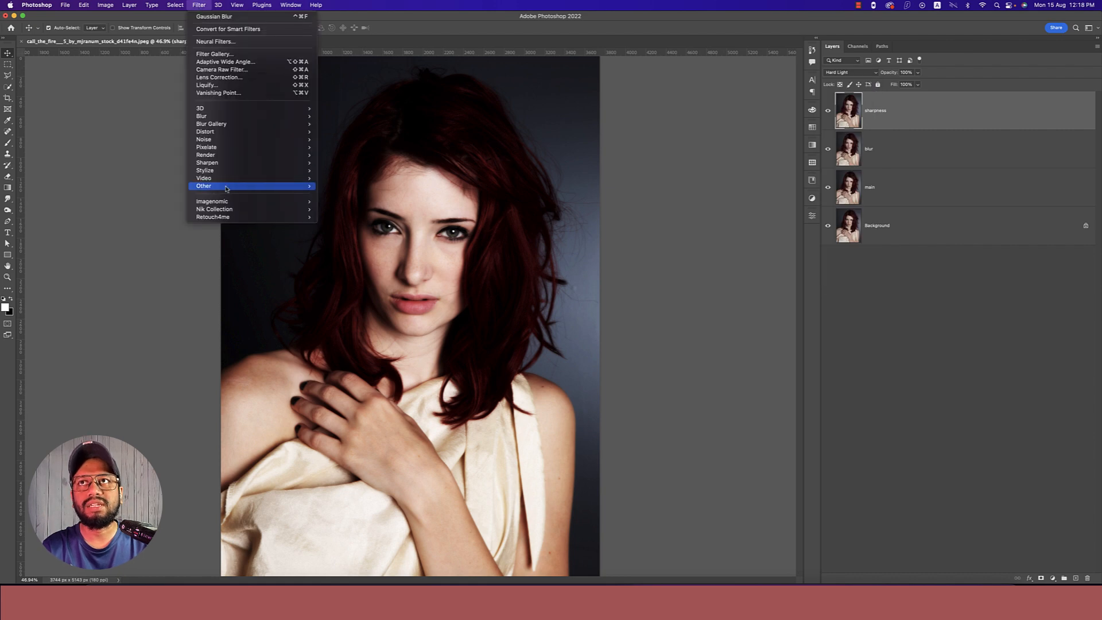
mouse_move(232, 189)
left_click(341, 194)
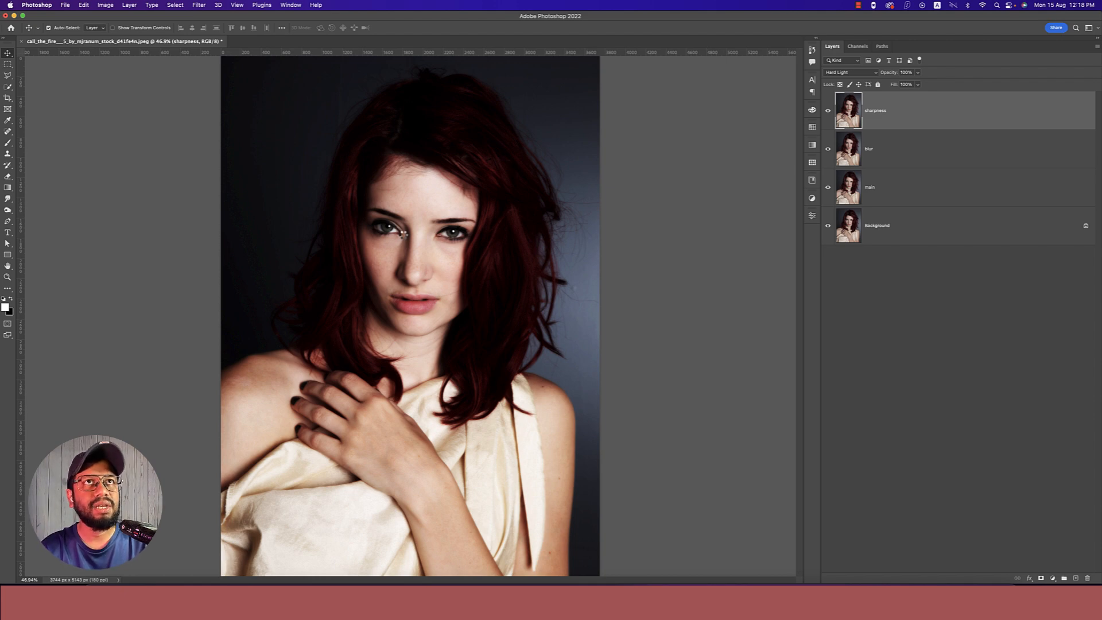
key("alt+super+f")
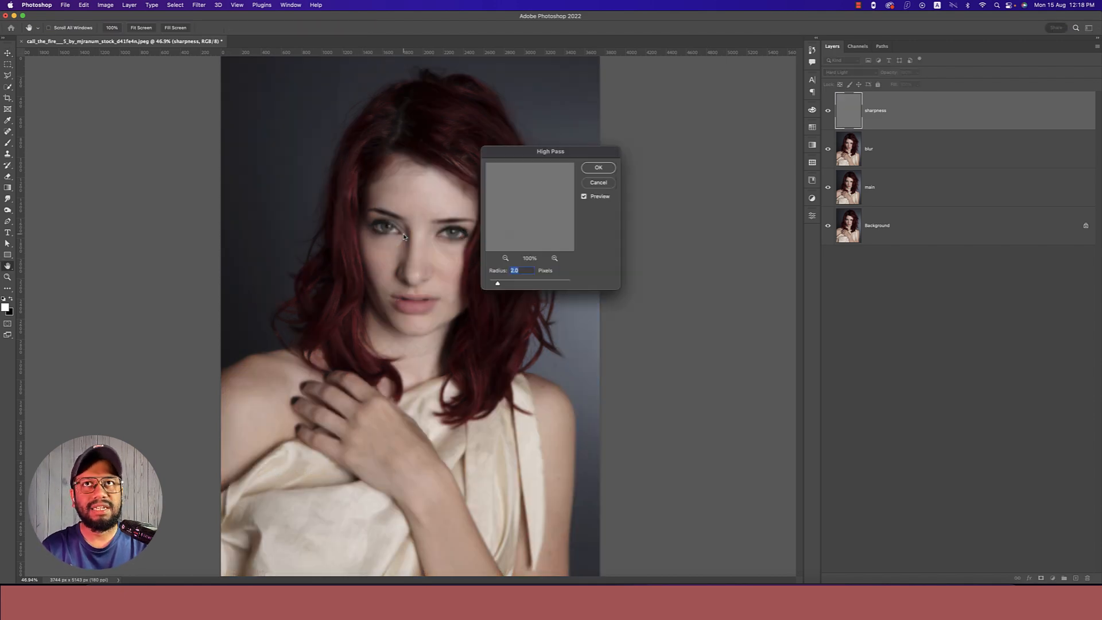
left_click(428, 258)
left_click_drag(536, 200, 572, 210)
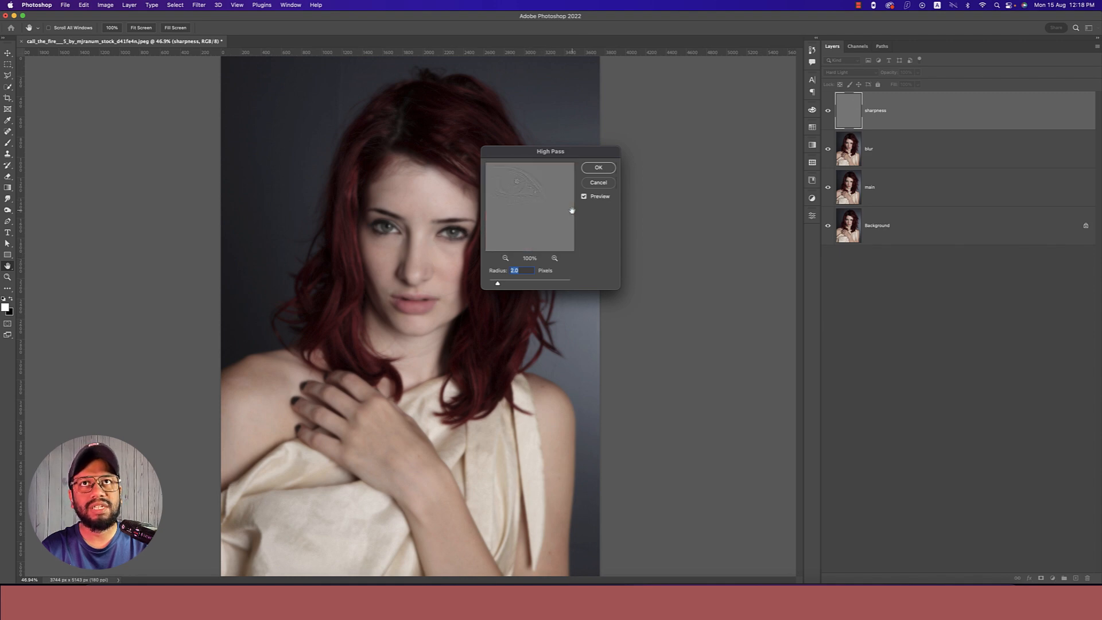
type("1.5")
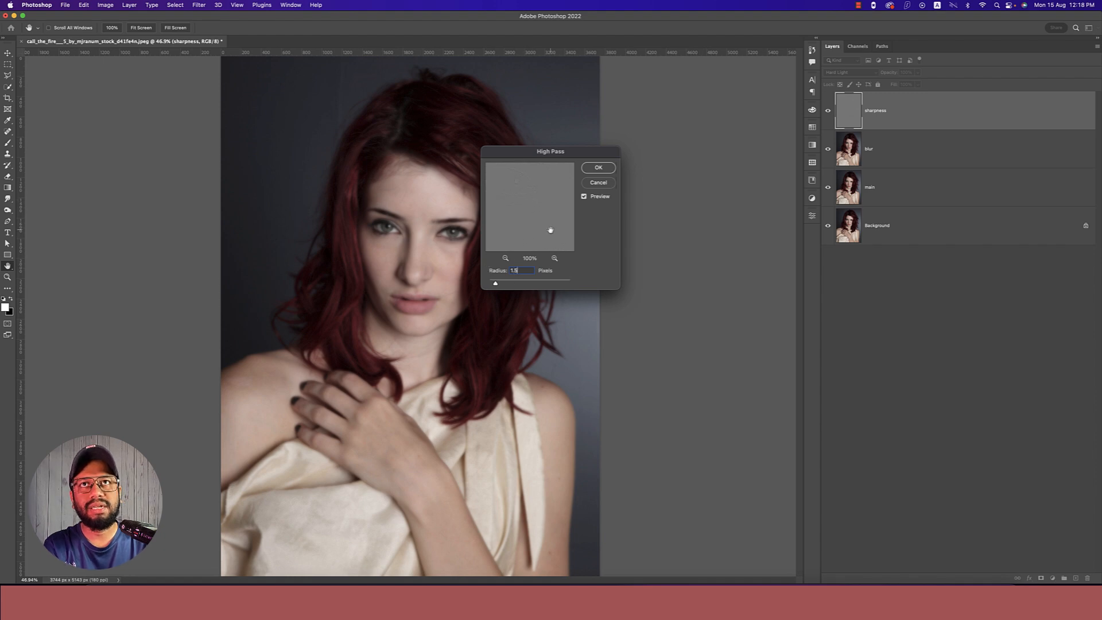
left_click(598, 168)
Group the sharpness and blur layers as Retouch and add an inverted, black layer mask to the group
left_click(912, 153, "shift")
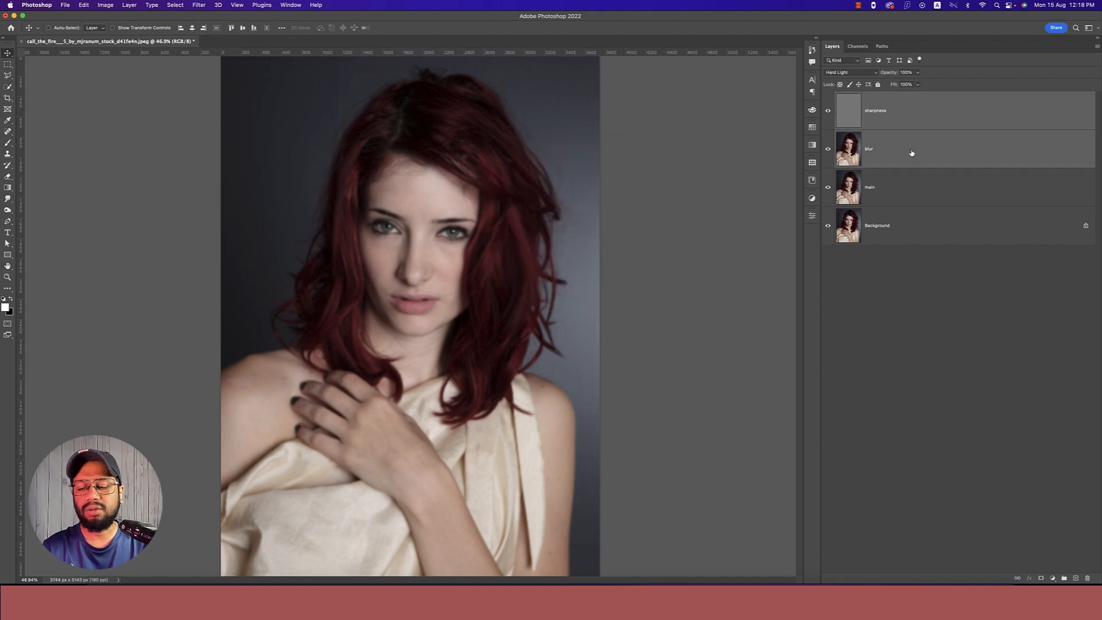
key("super+g")
double_click(861, 97)
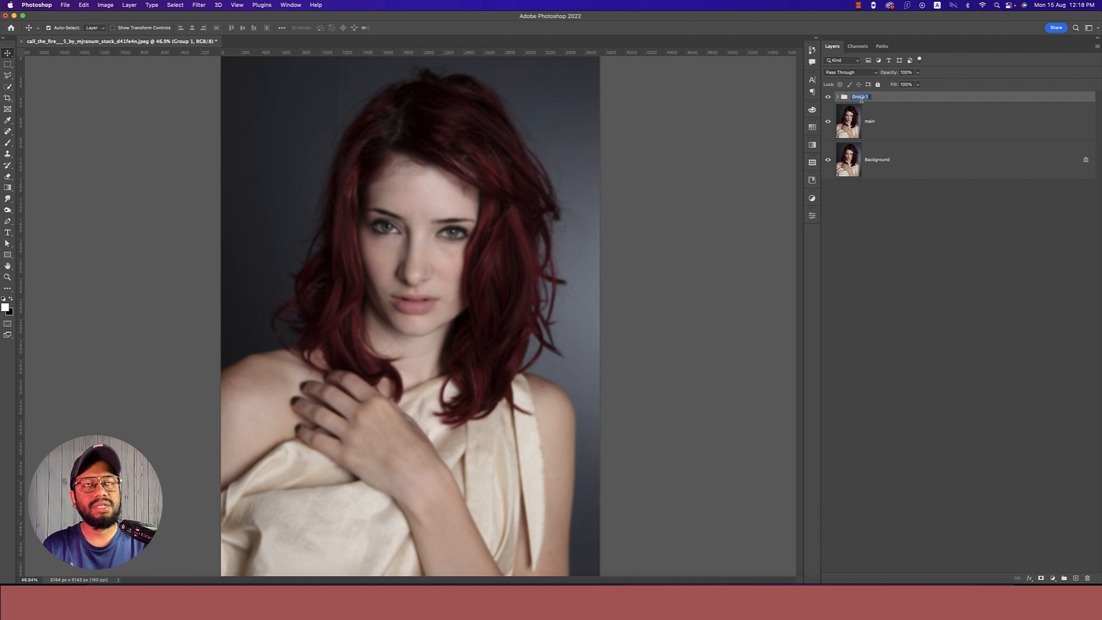
type("Retouch")
key("Return")
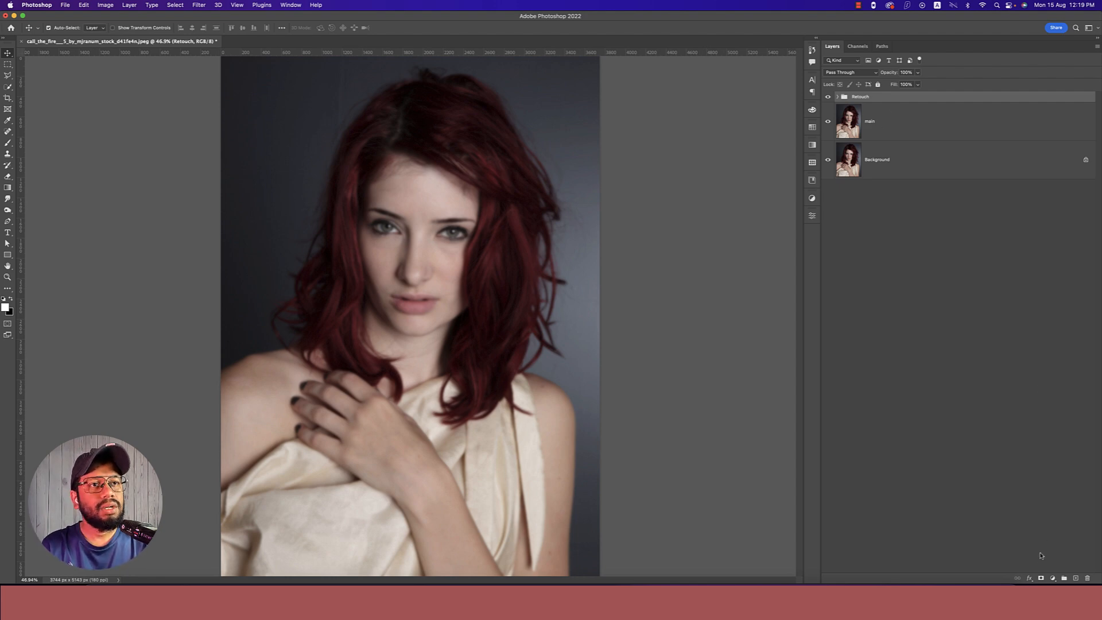
left_click(1040, 578)
key("super+i")
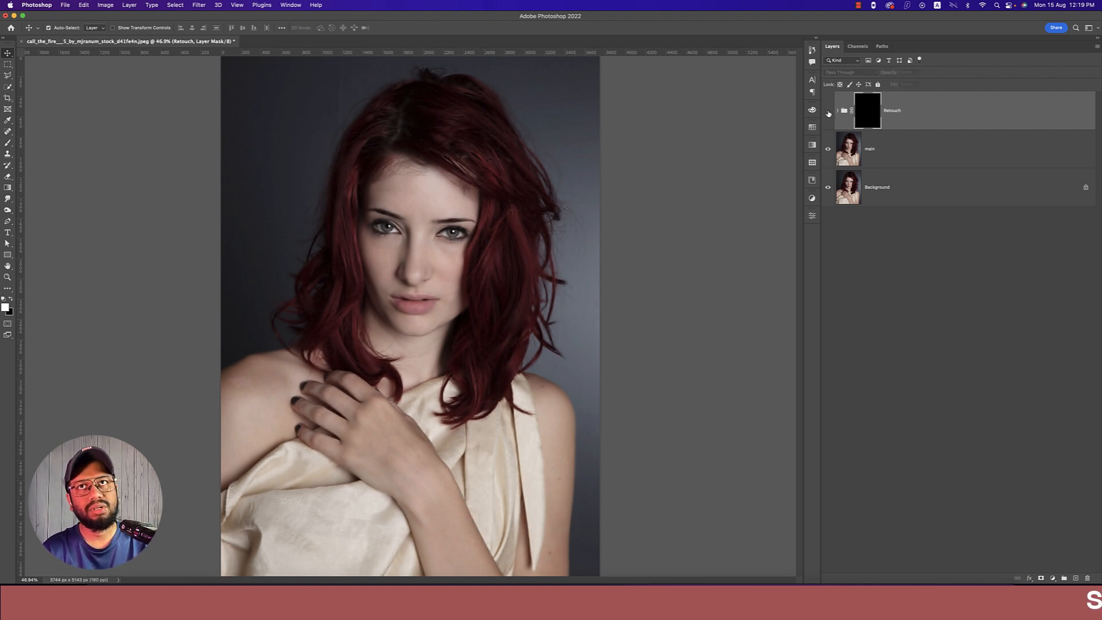
Set up a smaller Brush of size 175 with 82% opacity and about half flow for painting the face
scroll(409, 258, "up", 6)
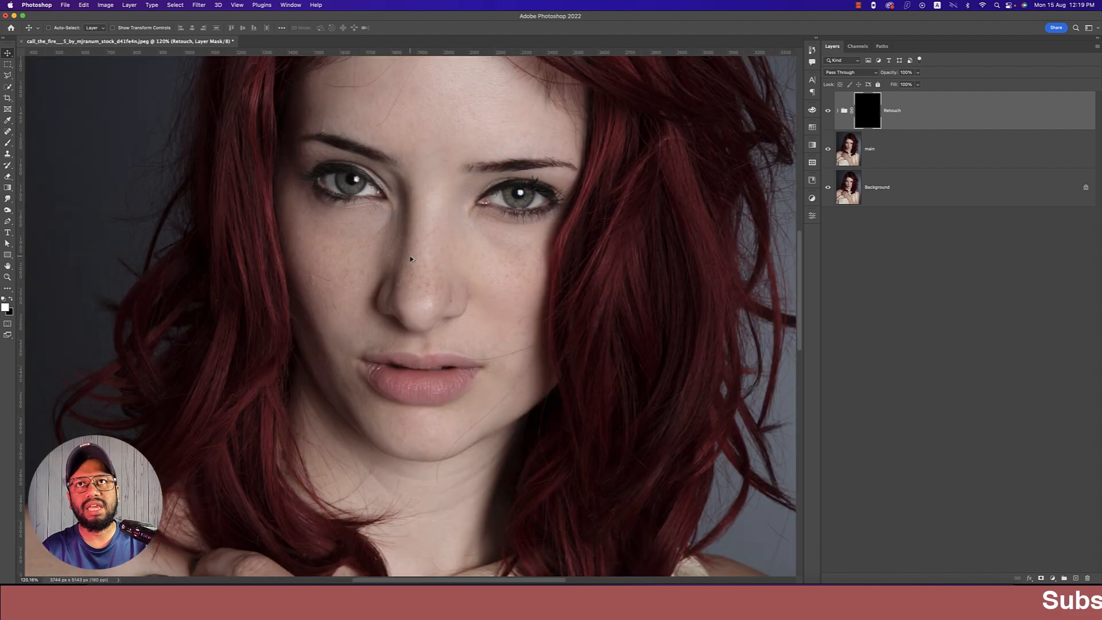
left_click_drag(466, 207, 494, 289)
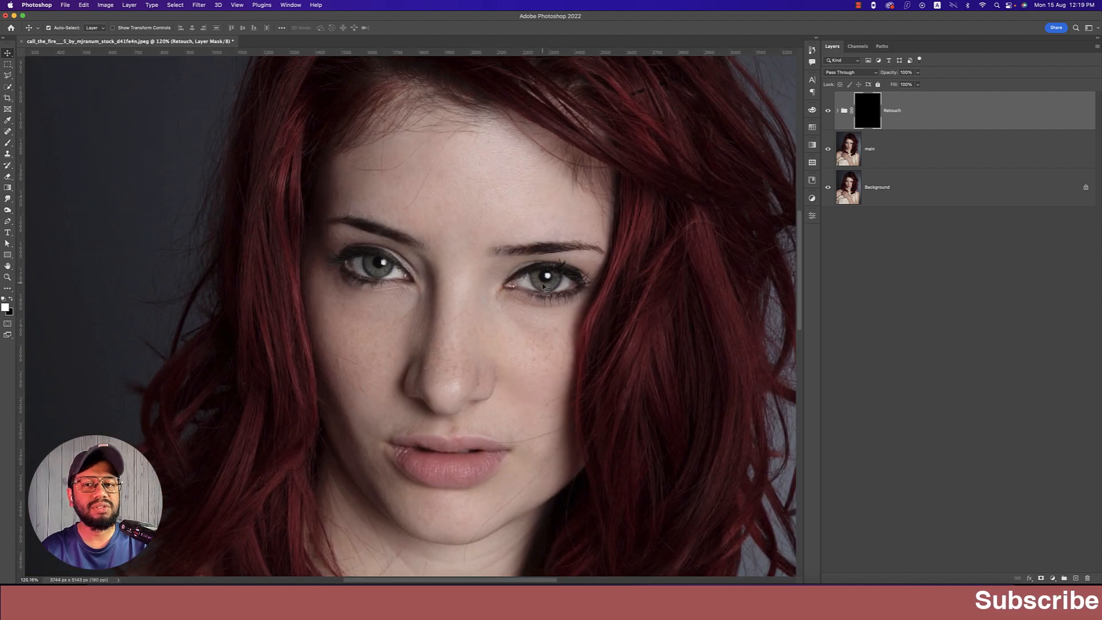
left_click(8, 143)
key("bracketleft")
key("bracketleft")
key("bracketleft")
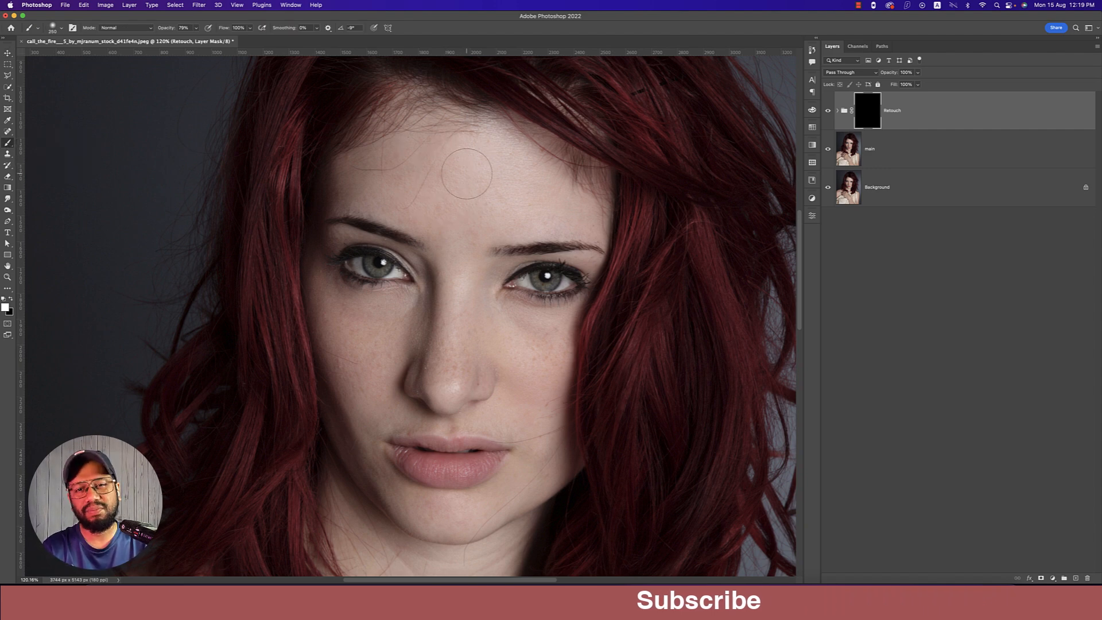
key("bracketleft")
key("bracketleft")
key("bracketleft")
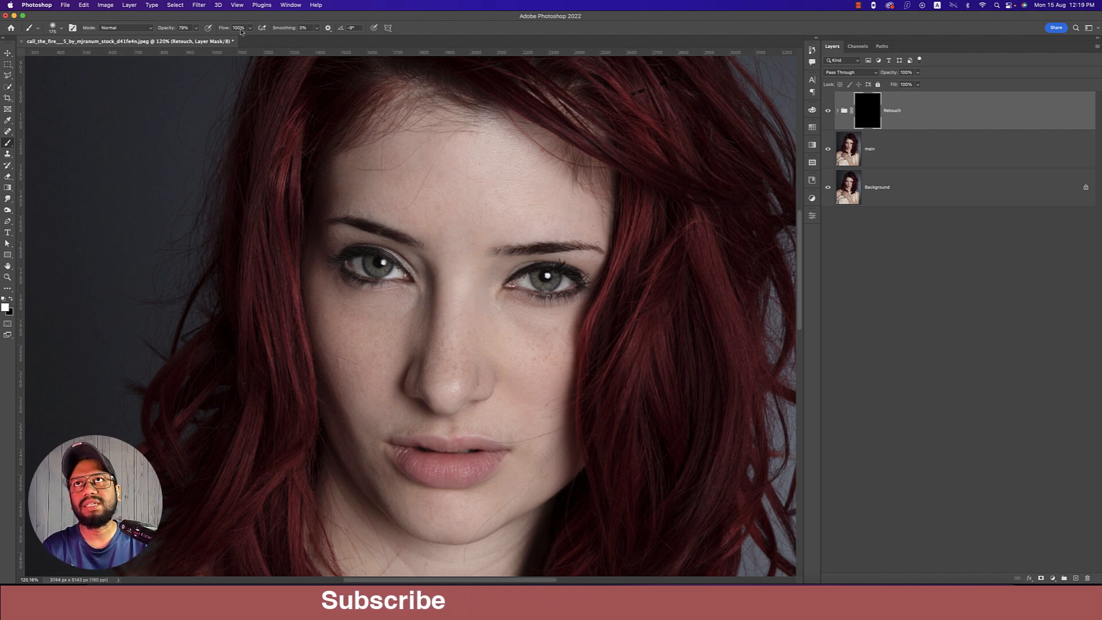
mouse_move(171, 28)
left_mouse_down()
mouse_move(159, 29)
mouse_move(197, 30)
left_mouse_up()
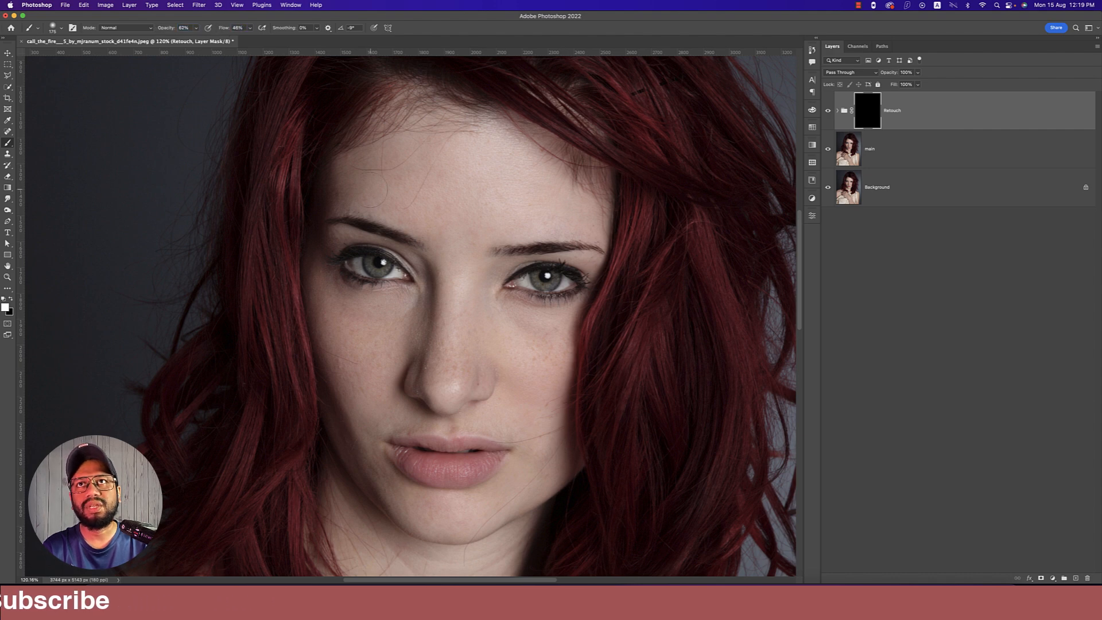
Paint white on the Retouch mask over the forehead, nose and area around the eyes, rotating the canvas for easier strokes
left_click_drag(367, 205, 432, 225)
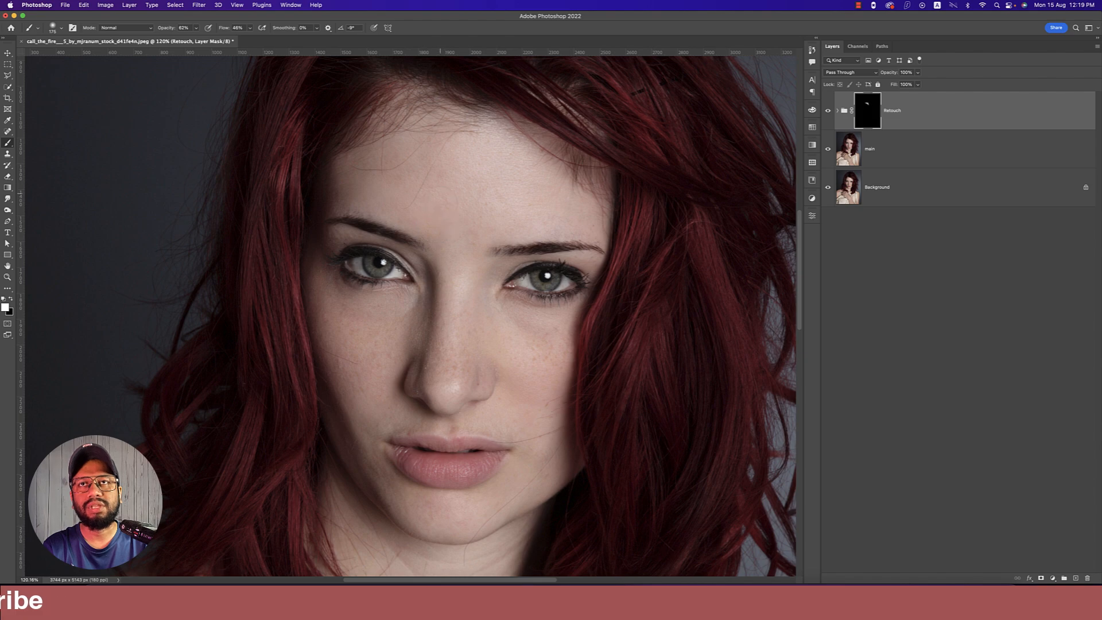
key("r")
mouse_move(440, 203)
left_mouse_down()
mouse_move(491, 236)
mouse_move(508, 344)
mouse_move(520, 308)
left_mouse_up()
key("b")
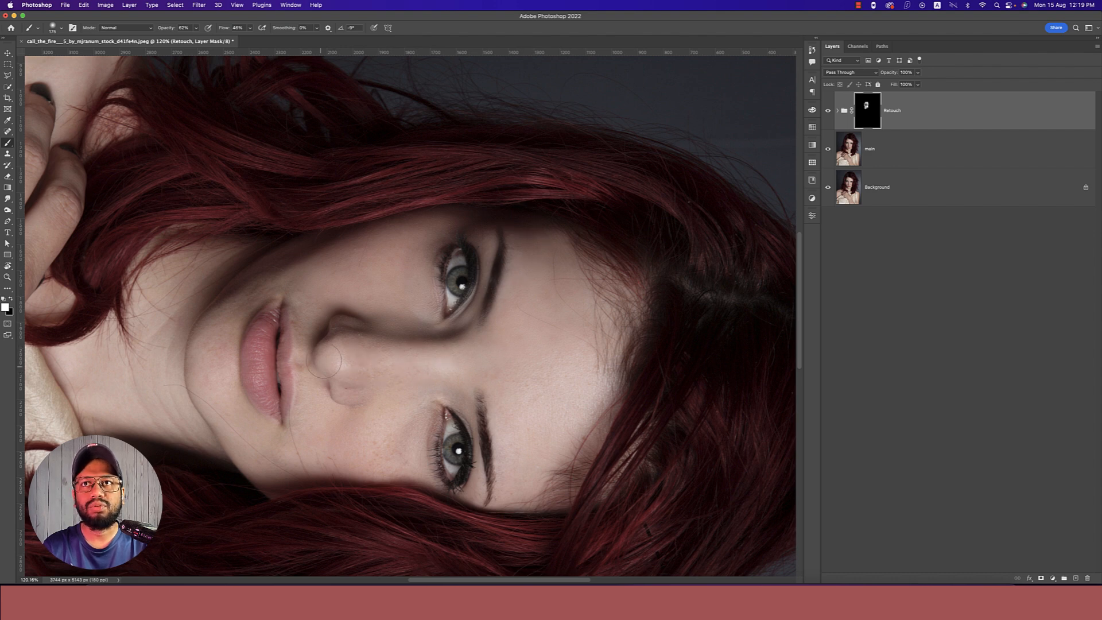
left_click_drag(388, 373, 381, 285)
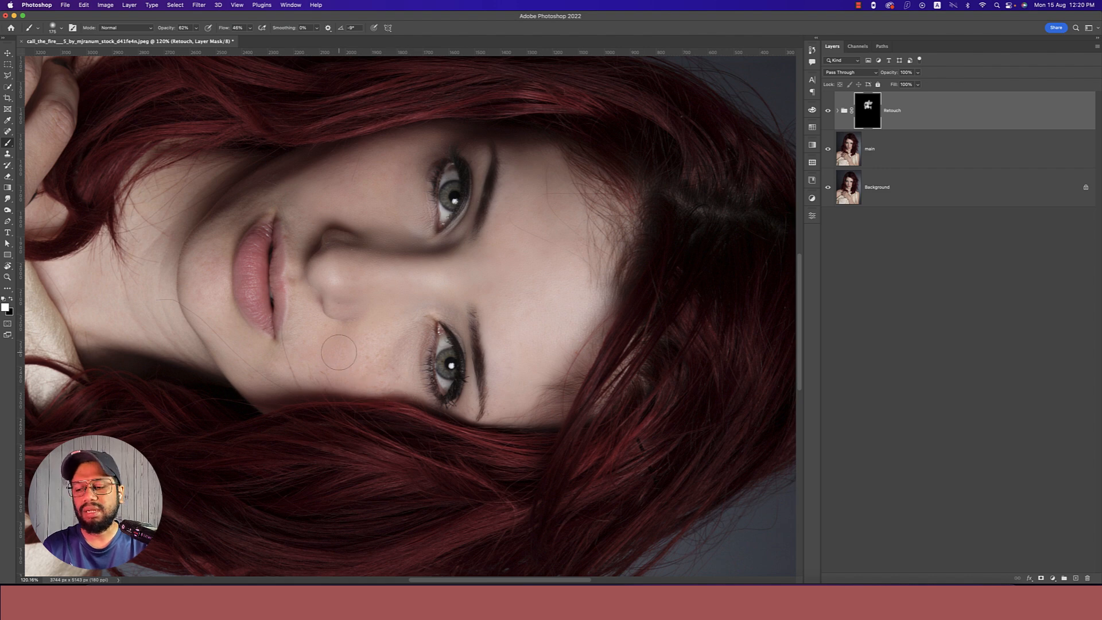
Continue painting white on the Retouch mask over the cheeks, the chin and the skin around the mouth
key("r")
left_click_drag(433, 322, 474, 324)
key("super+z")
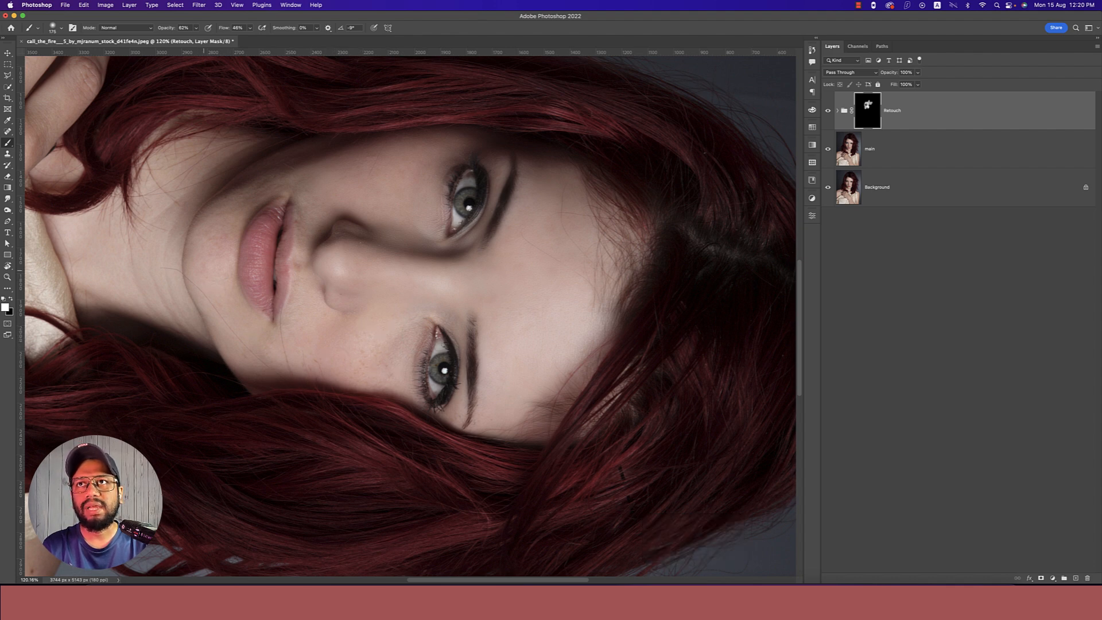
left_click_drag(242, 198, 273, 167)
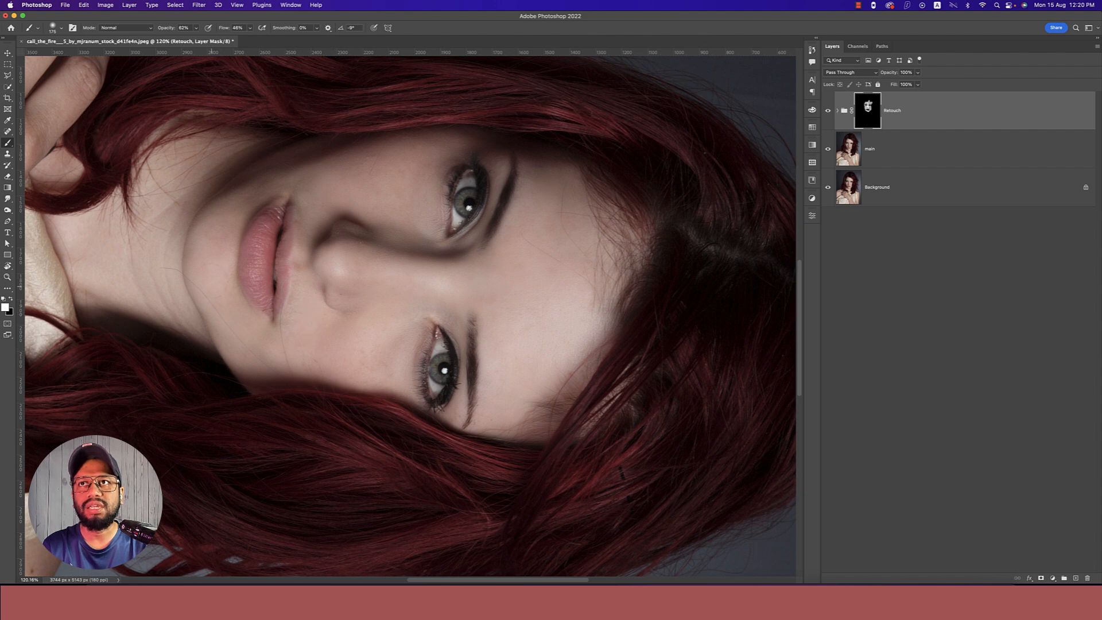
Paint the Retouch mask over the neck, hand, arm and shoulder, and undo the stray strokes on the sharpness layer
left_click_drag(176, 300, 457, 314)
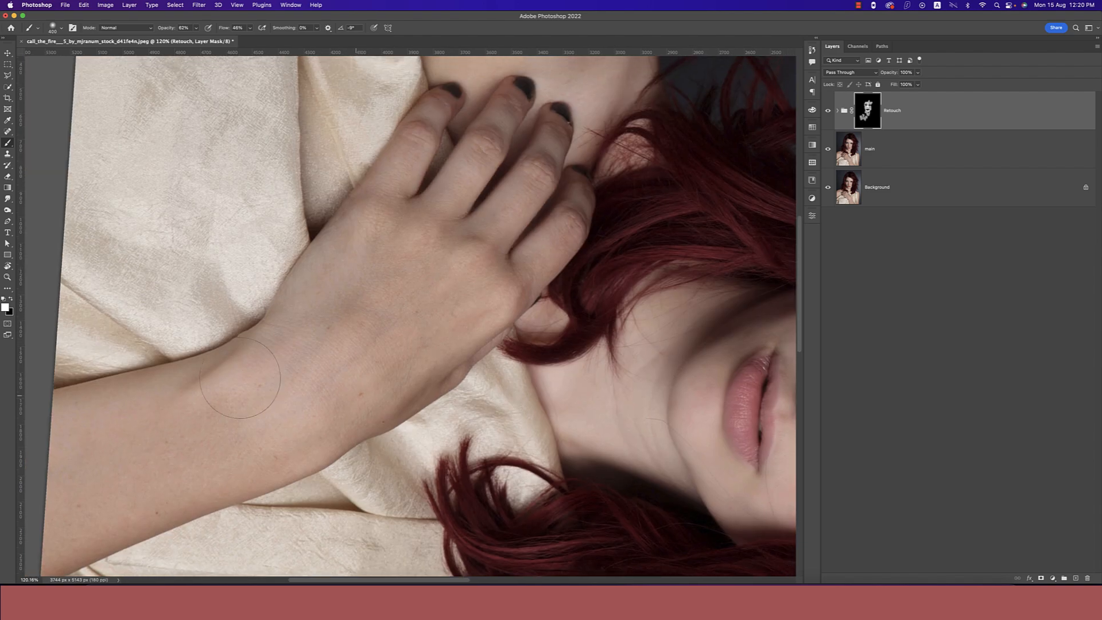
key("super+z")
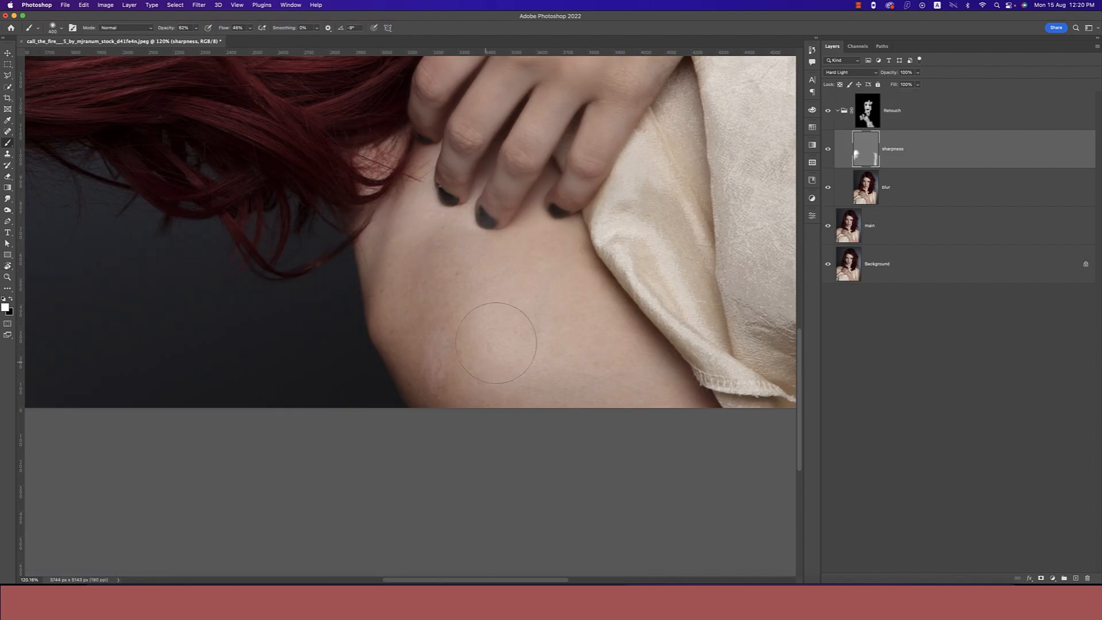
key("super+z")
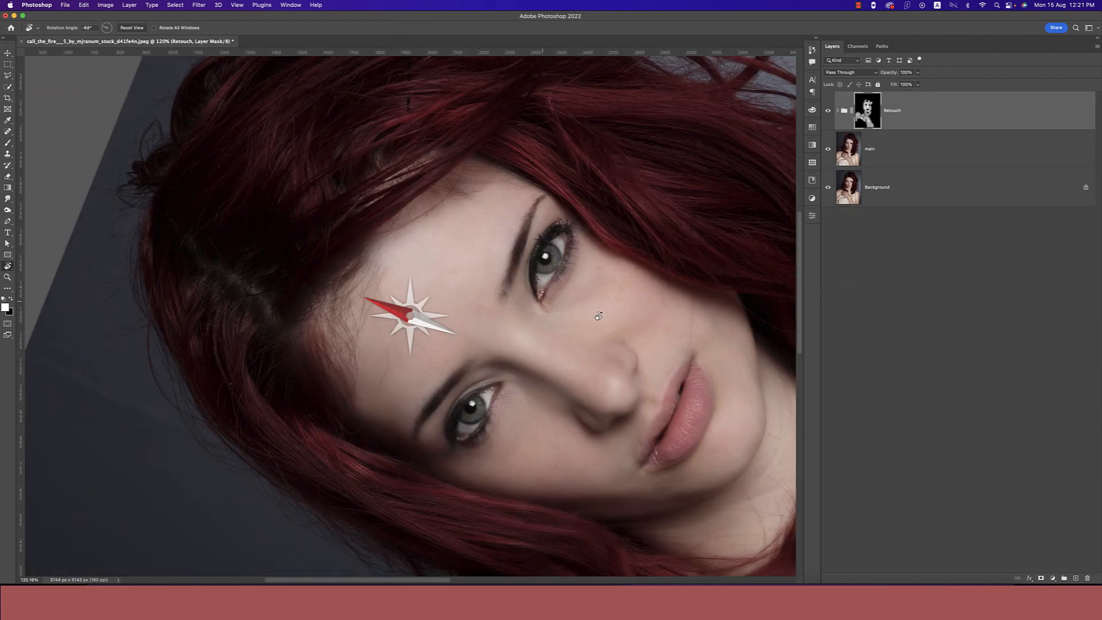
Reset the canvas rotation, fit the image in view, and compare the face with the Retouch group hidden and shown
key("super+0")
key("r")
left_click_drag(537, 342, 539, 339)
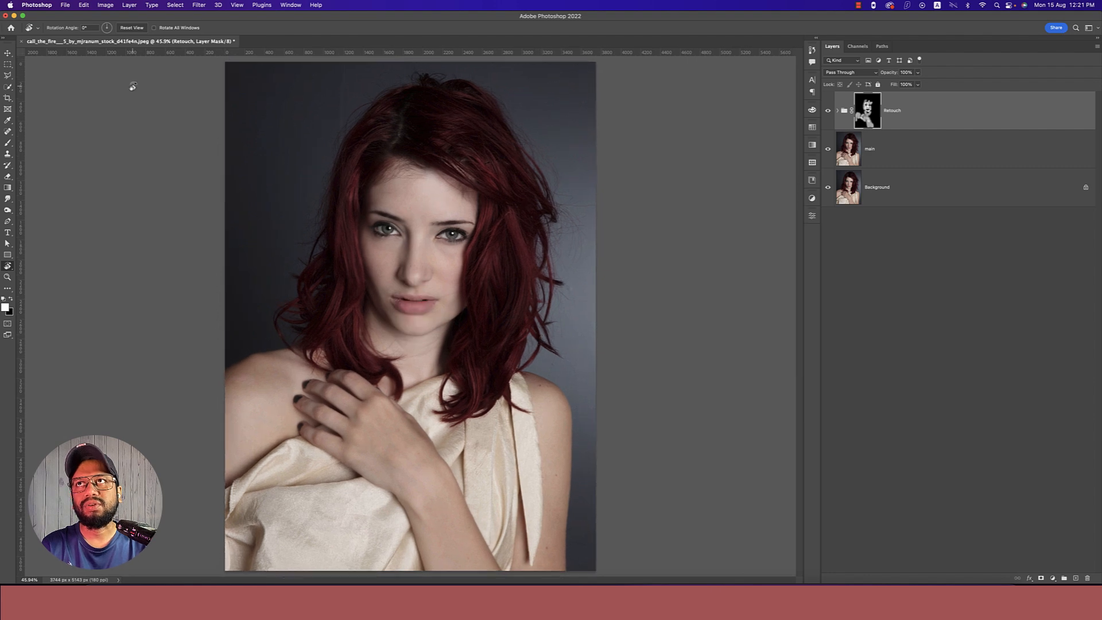
left_click(8, 55)
left_click(163, 169)
scroll(302, 232, "down", 5)
key("super+0")
scroll(303, 232, "up", 5)
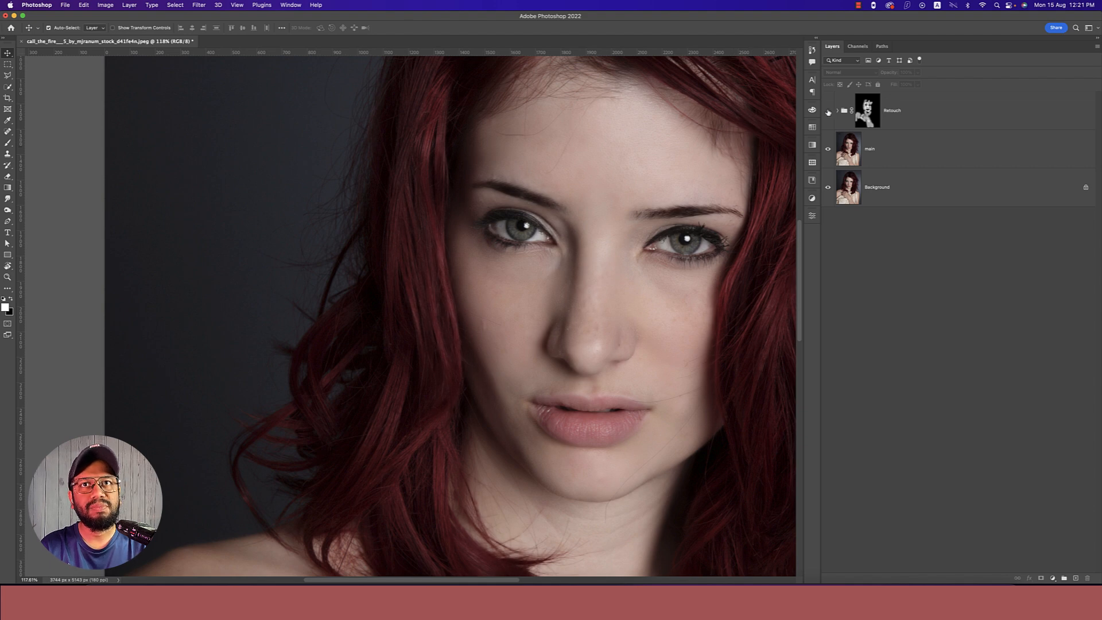
Convert the main layer and the Retouch group together into a Smart Object
left_click(924, 115)
left_click(918, 149)
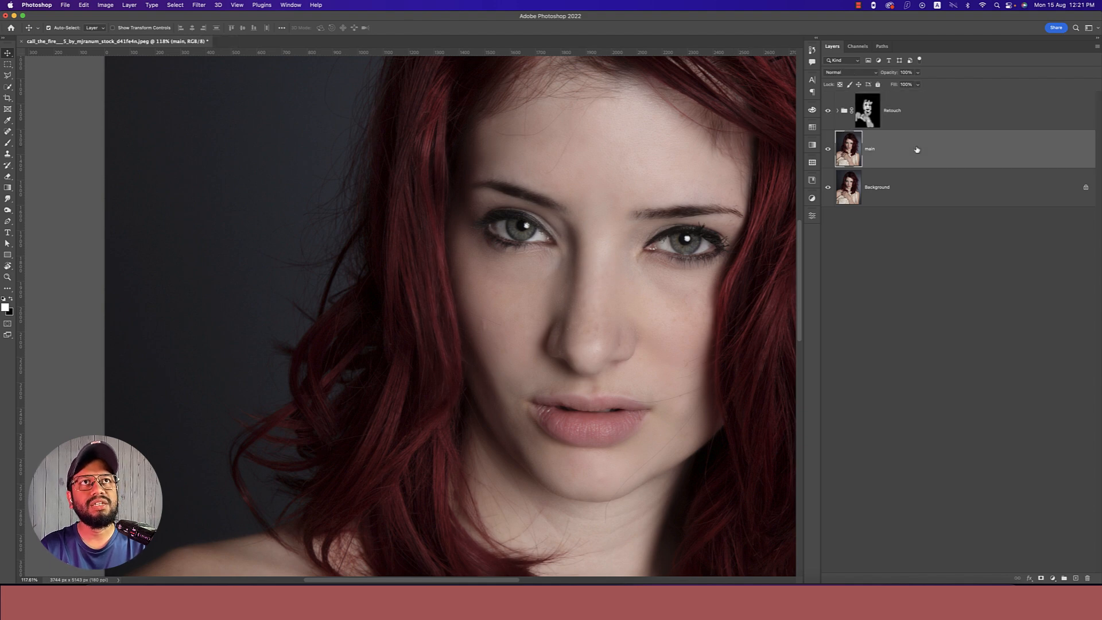
left_click(930, 113, "shift")
right_click(930, 113)
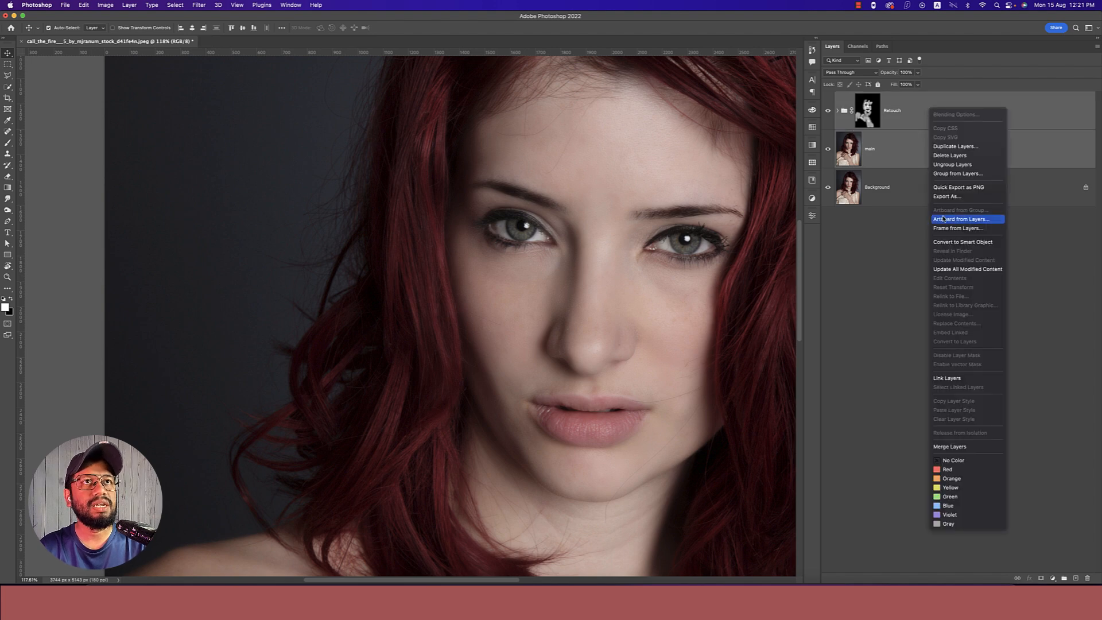
left_click(947, 243)
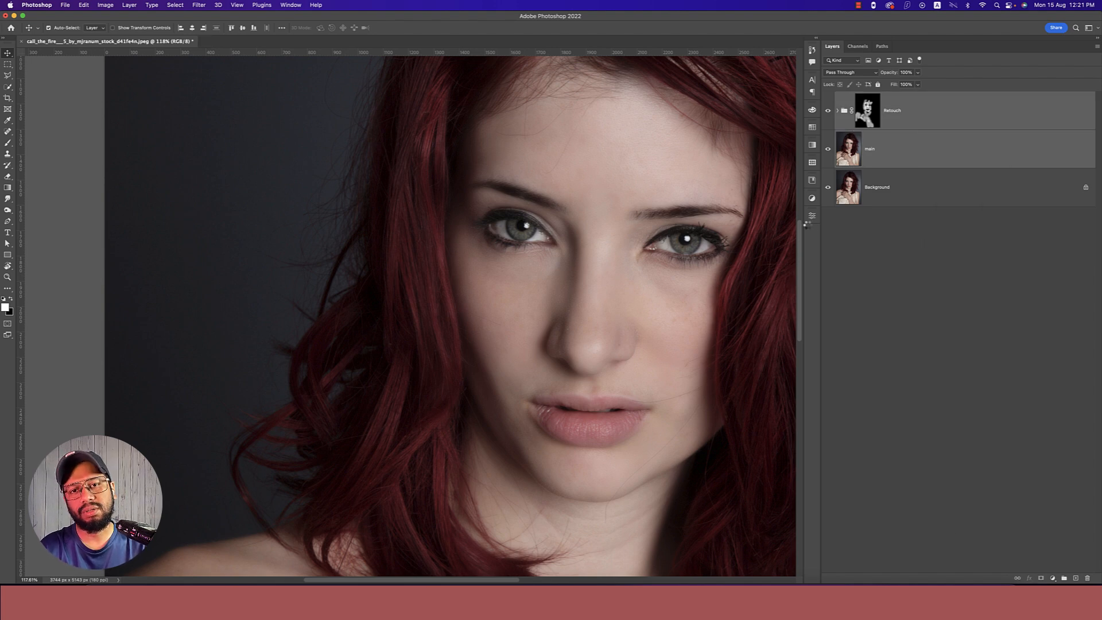
Open the Camera Raw Filter on the Smart Object, inspect the face up close and raise Texture to +14
left_click(197, 6)
left_click(384, 128)
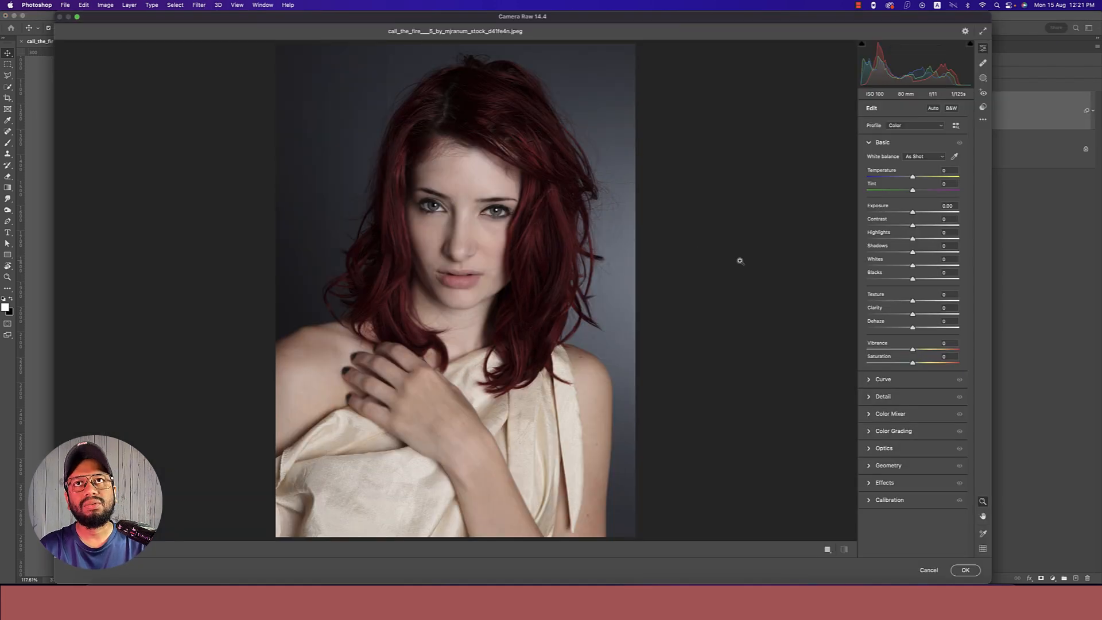
left_click(488, 247)
left_click(488, 247)
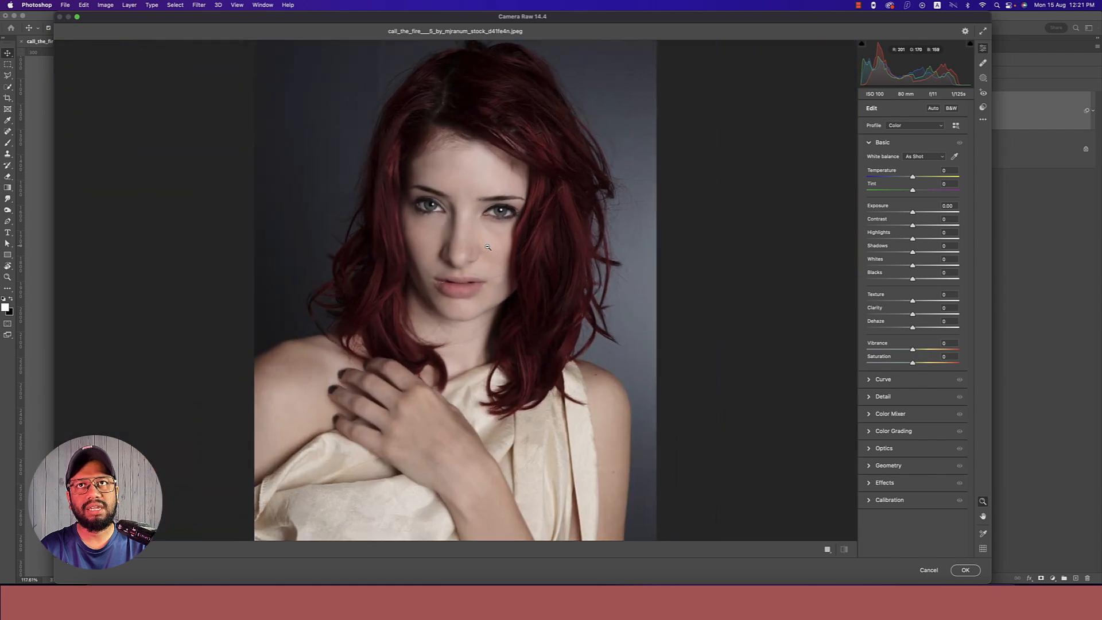
left_click(488, 247)
left_click_drag(934, 300, 907, 302)
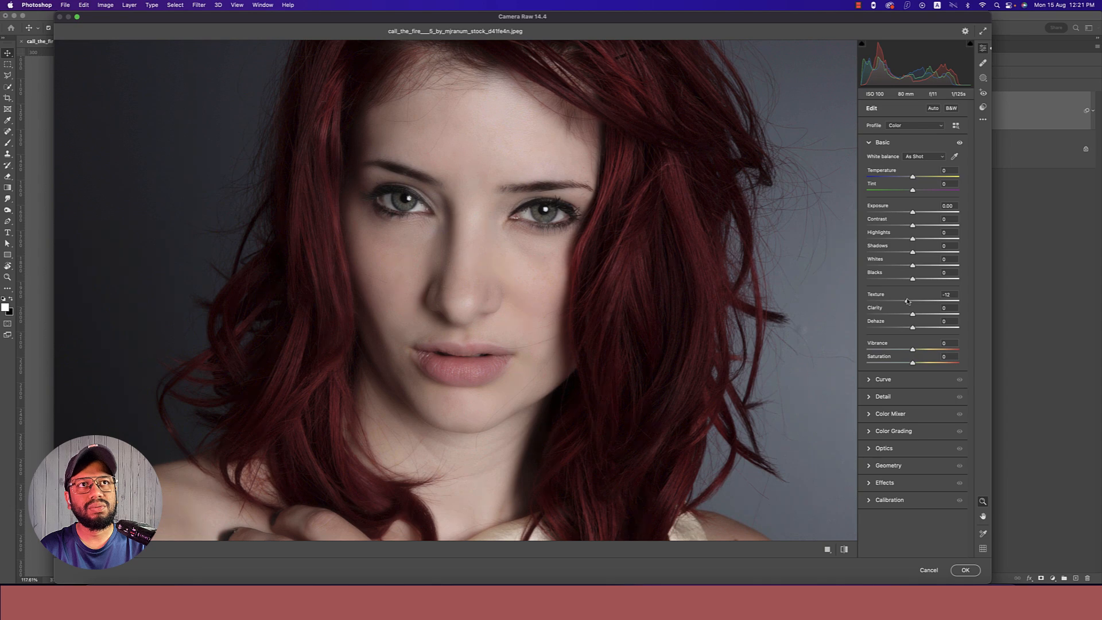
left_click(451, 264)
left_click(452, 264)
Test Temperature and white balance samples on the eye and hair, settling on an eye sample giving Temperature +2 and Tint -25
left_click_drag(912, 178, 914, 179)
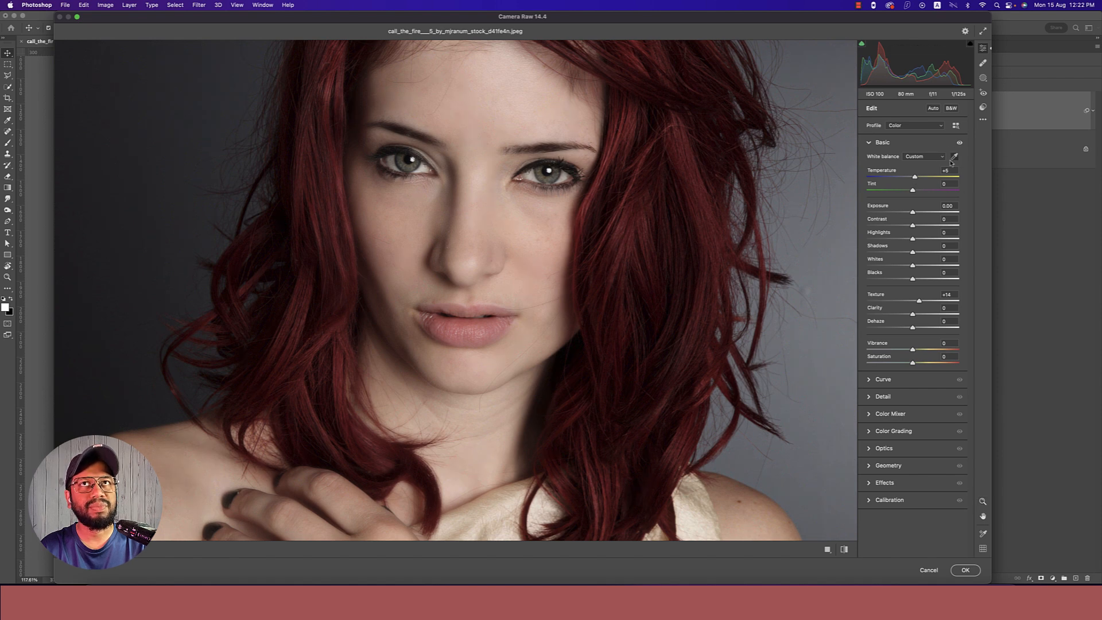
left_click(548, 171)
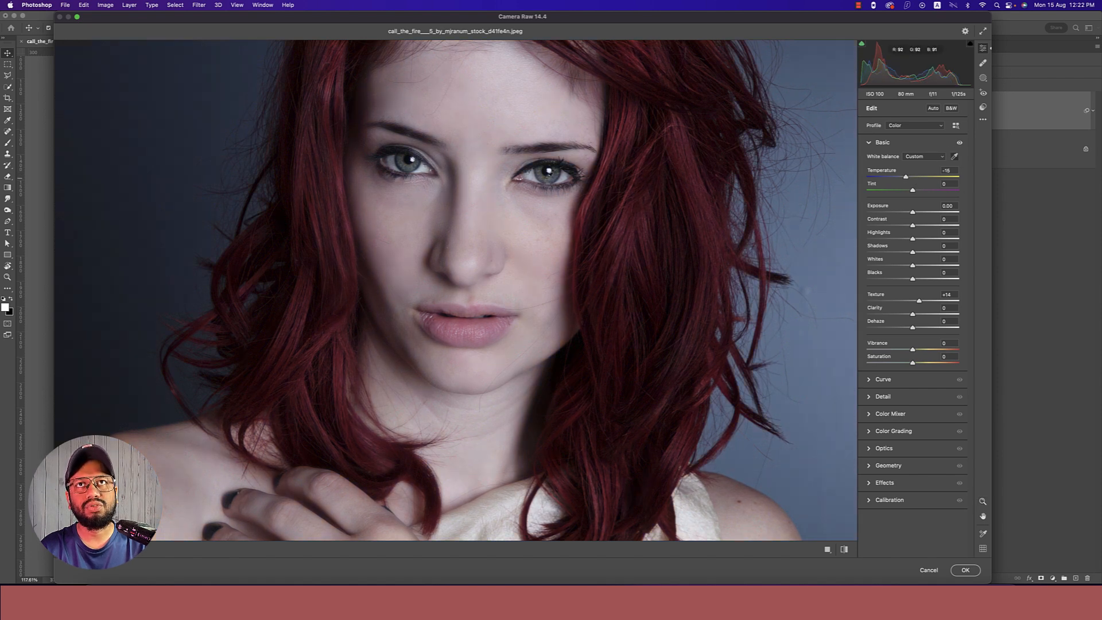
left_click(549, 170)
left_click(549, 170)
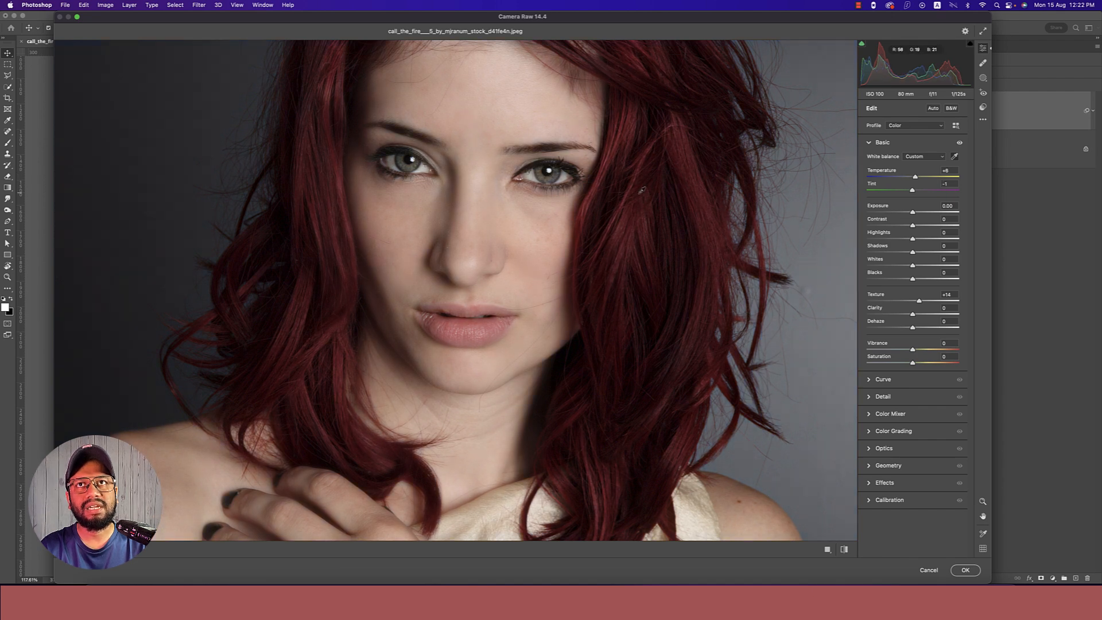
left_click(642, 190)
left_click(559, 172)
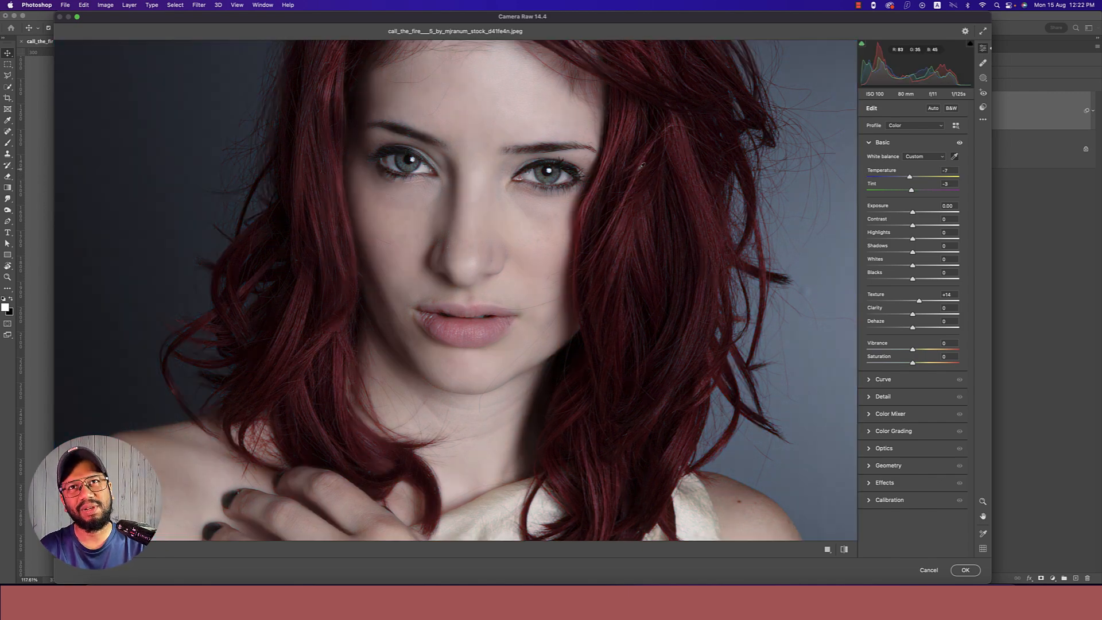
left_click(642, 166)
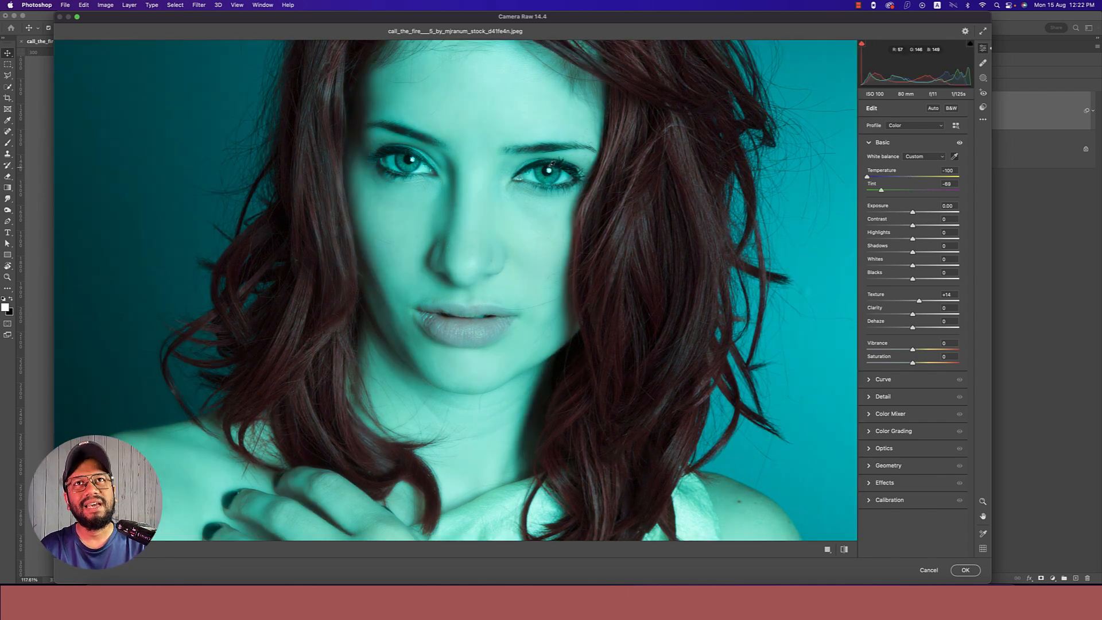
left_click(551, 165)
left_click(548, 171)
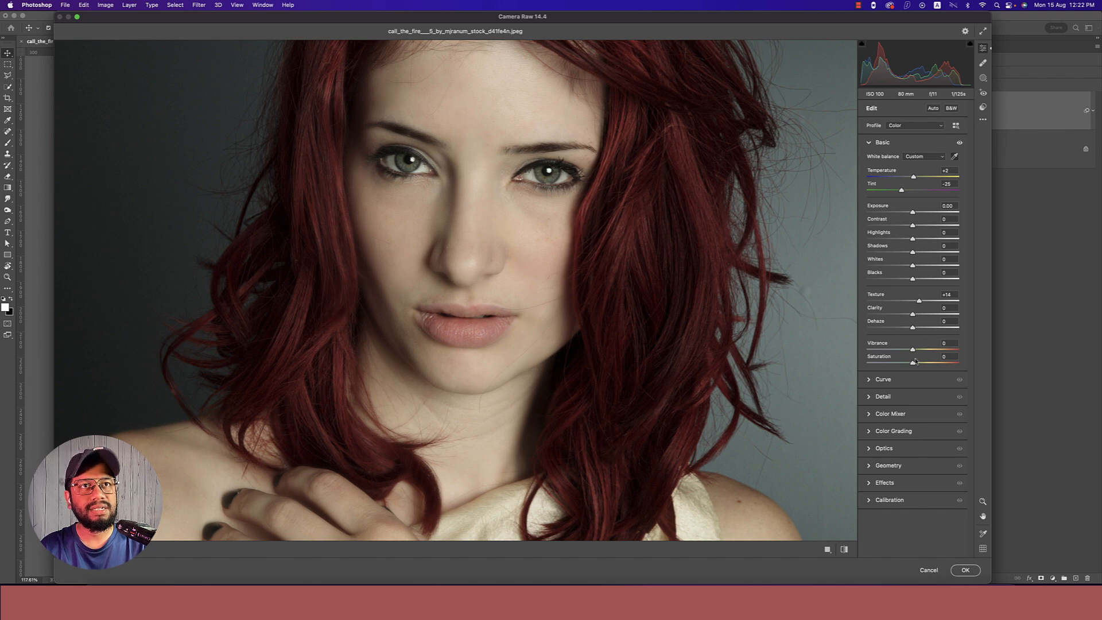
In the Color Mixer, adjust the Reds luminance and set the hue of Reds to +14 and Magentas to +45
left_click(872, 415)
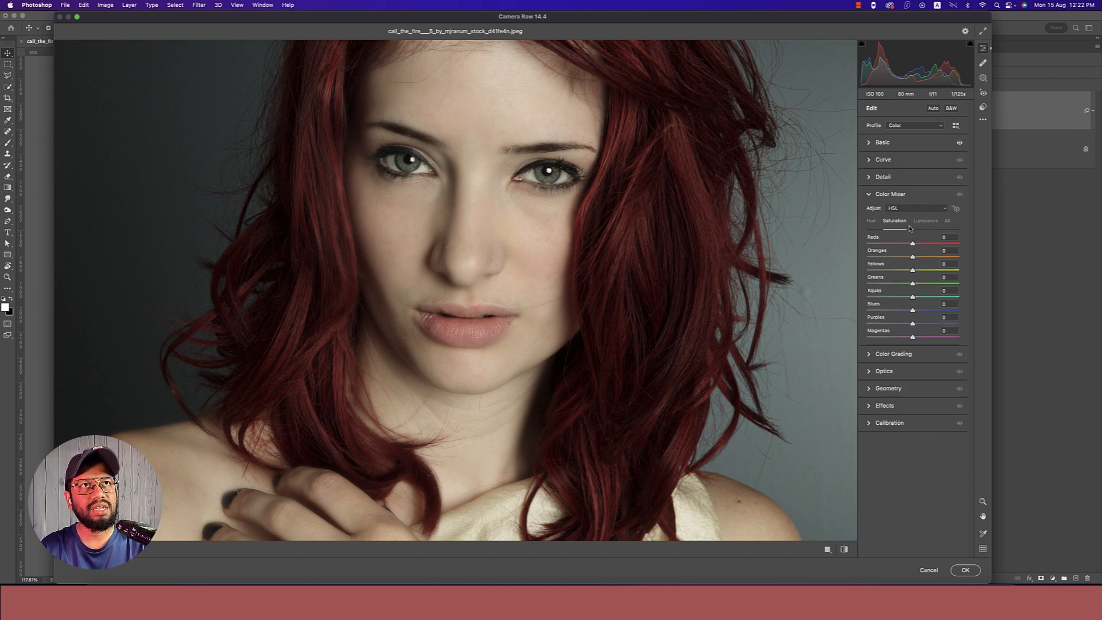
left_click(926, 221)
mouse_move(928, 243)
left_mouse_down()
mouse_move(899, 248)
mouse_move(941, 247)
mouse_move(917, 251)
left_mouse_up()
left_click(871, 221)
left_click_drag(913, 337, 934, 338)
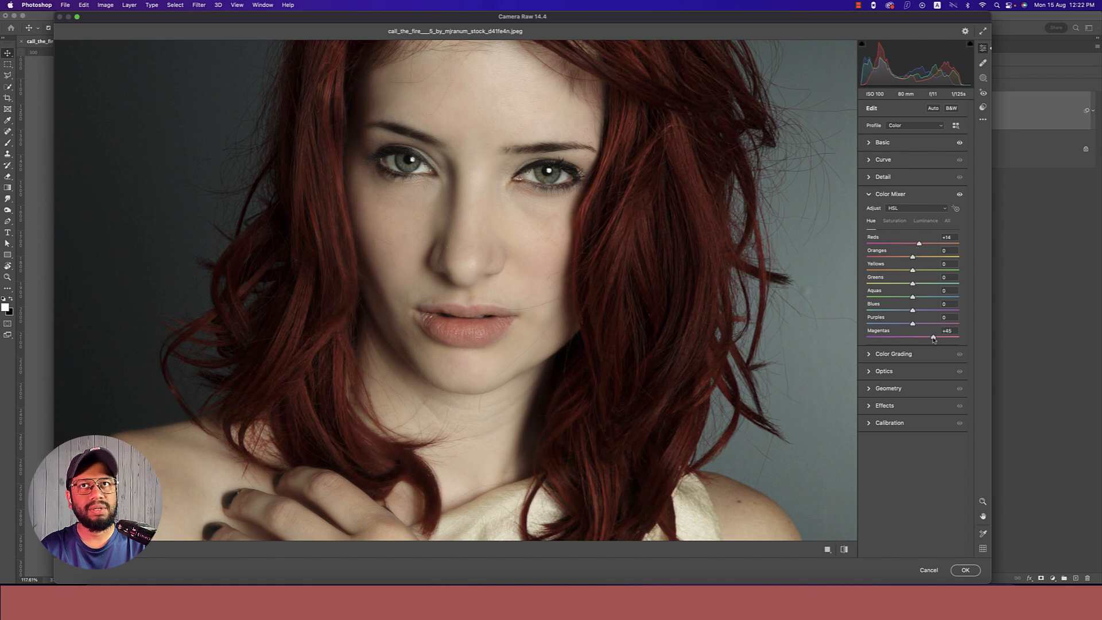
Calibrate the primary hues to Blue -18, Green -12 and Red +9, and apply the Camera Raw Filter
left_click(868, 424)
left_click_drag(914, 435, 907, 436)
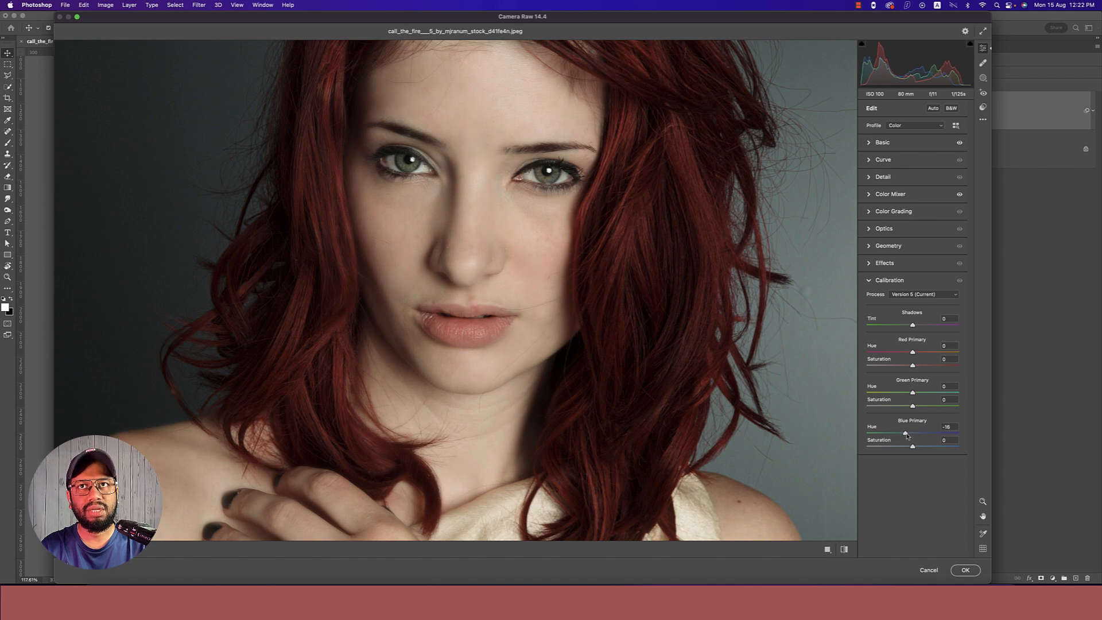
left_click_drag(915, 395, 908, 395)
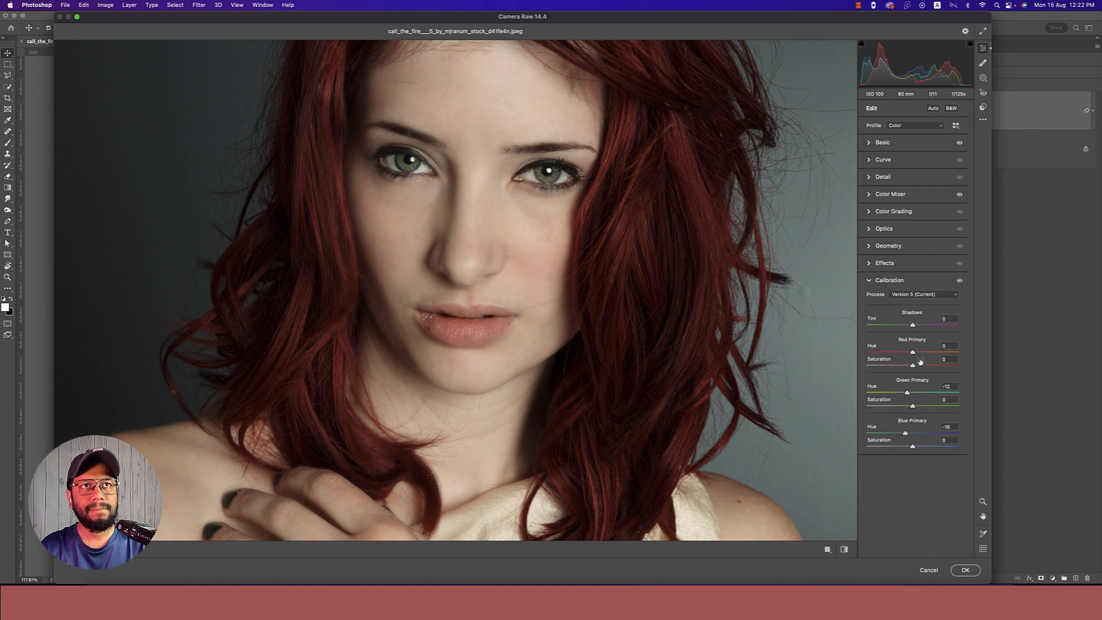
left_click(967, 568)
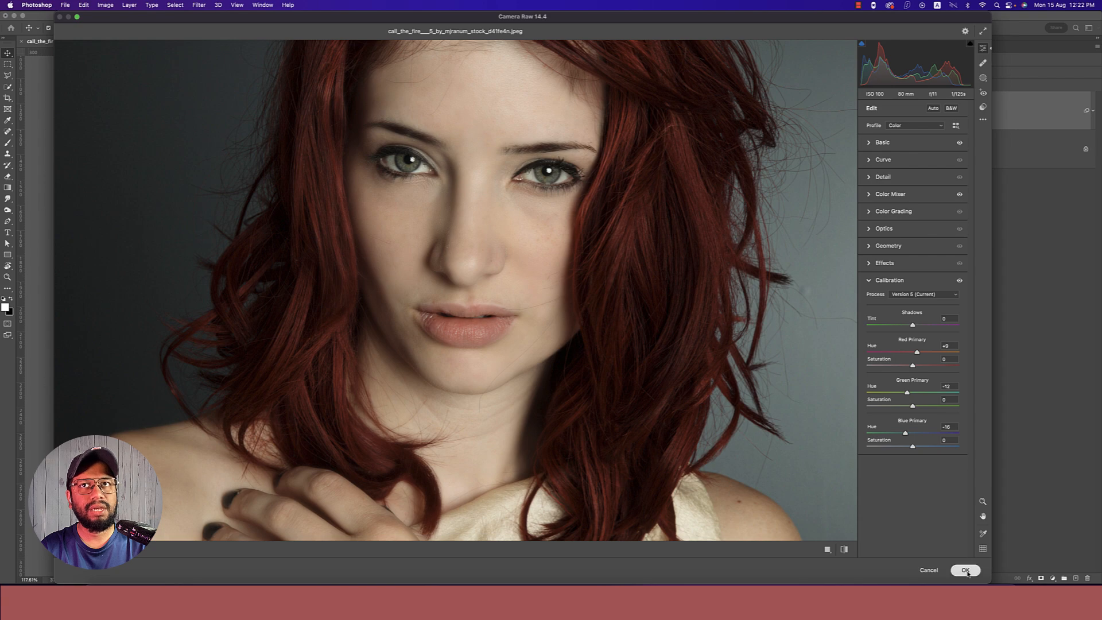
Compare the portrait with the Retouch layer hidden and shown, both in full view and close up on the face
key("super+0")
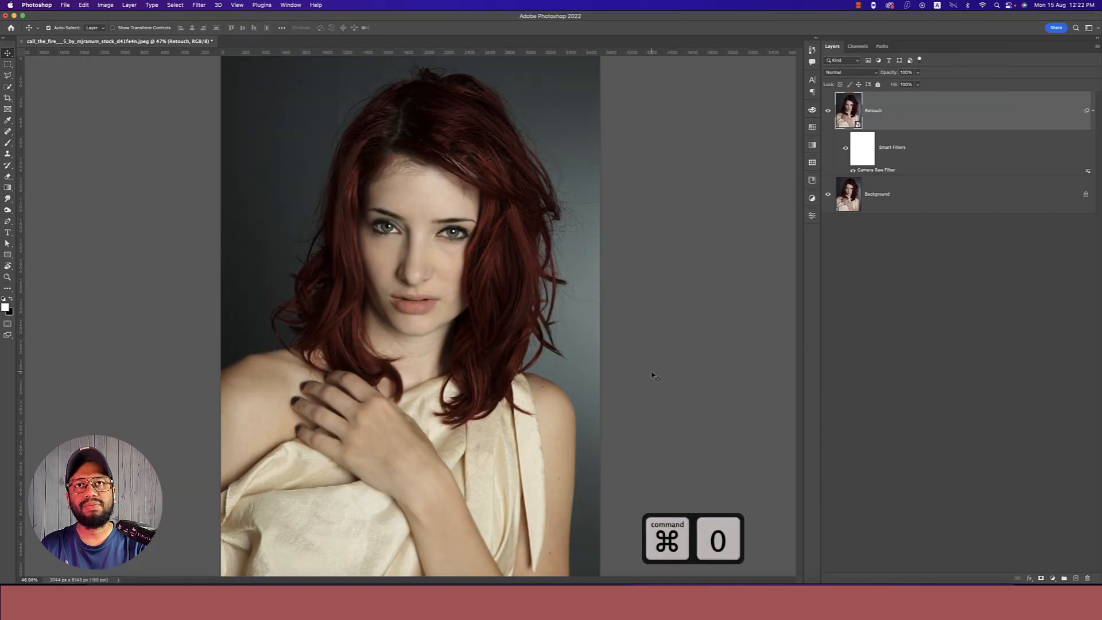
left_click(829, 113)
left_click(830, 113)
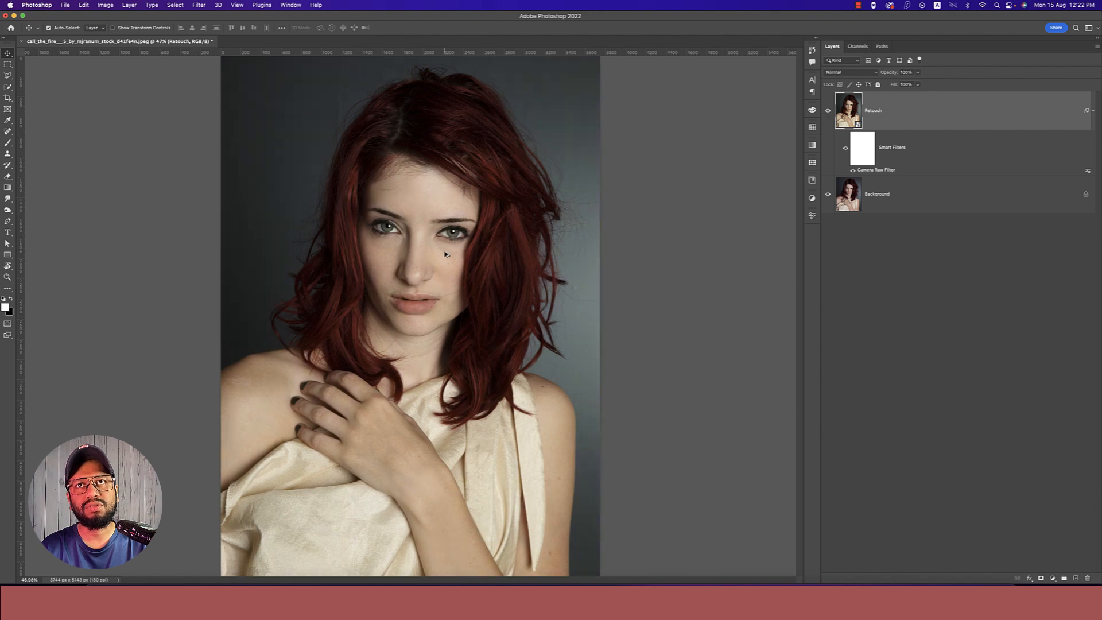
scroll(452, 252, "up", 5)
left_click(829, 113)
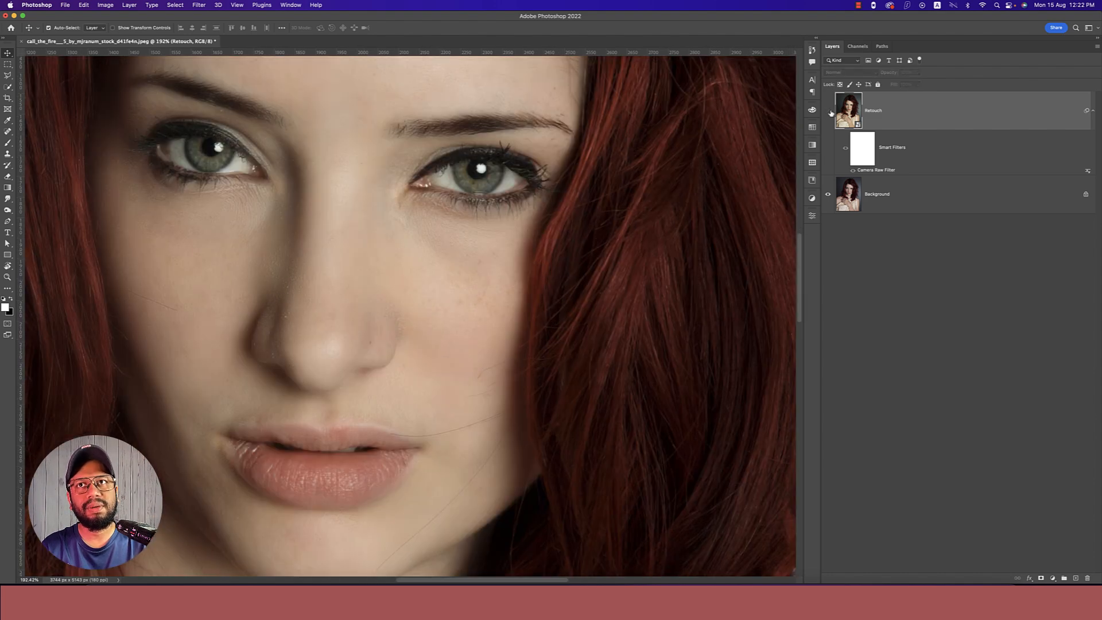
left_click(829, 113)
left_click(829, 113)
key("super+minus")
key("super+minus")
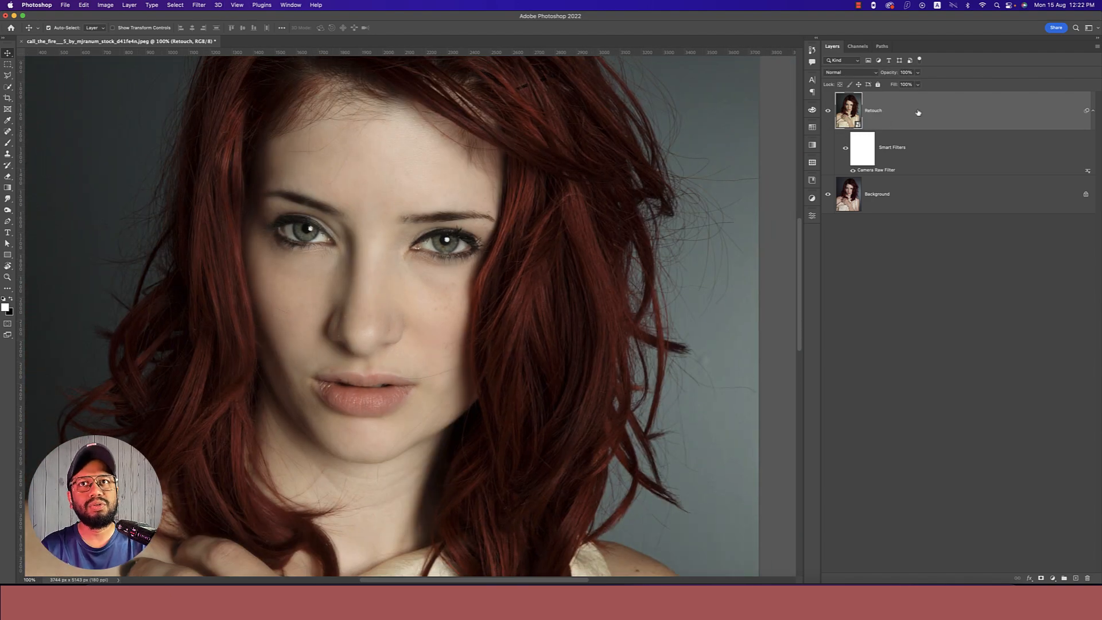
key("super+0")
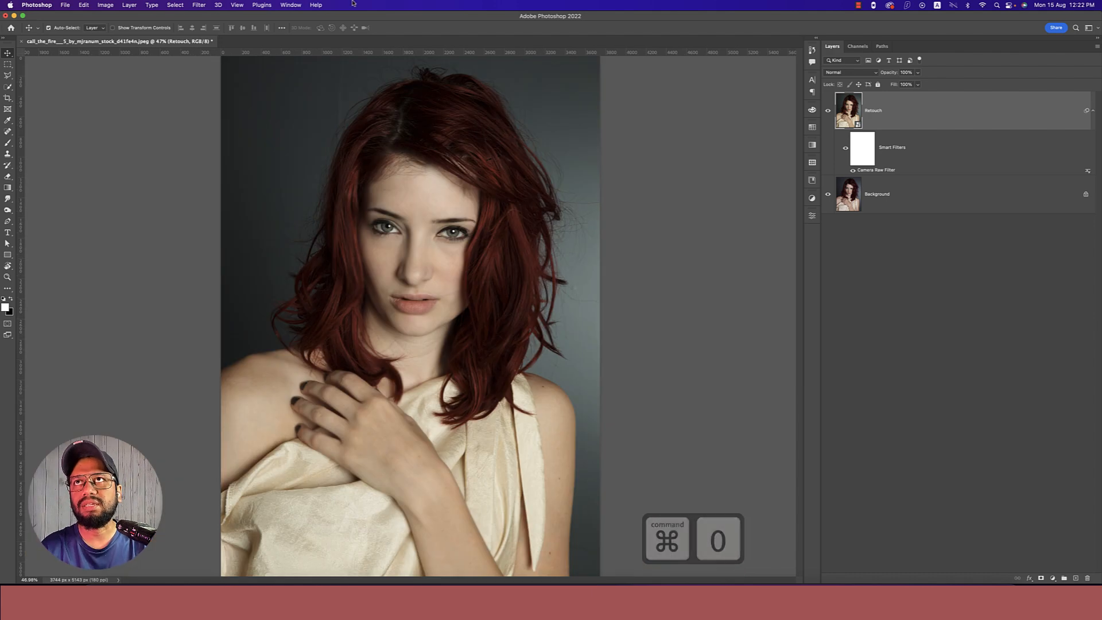
Open the Nik Collection filter Color Efex Pro 4 on the Retouch layer, postponing the update and accepting the Smart Filter notice
left_click(196, 5)
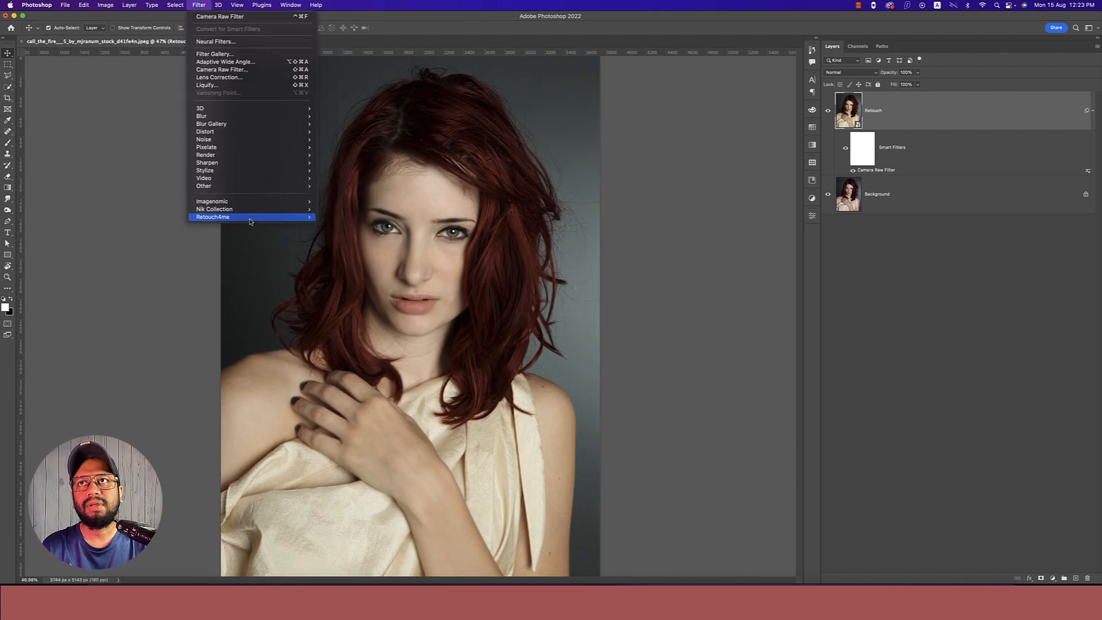
mouse_move(261, 210)
left_click(339, 217)
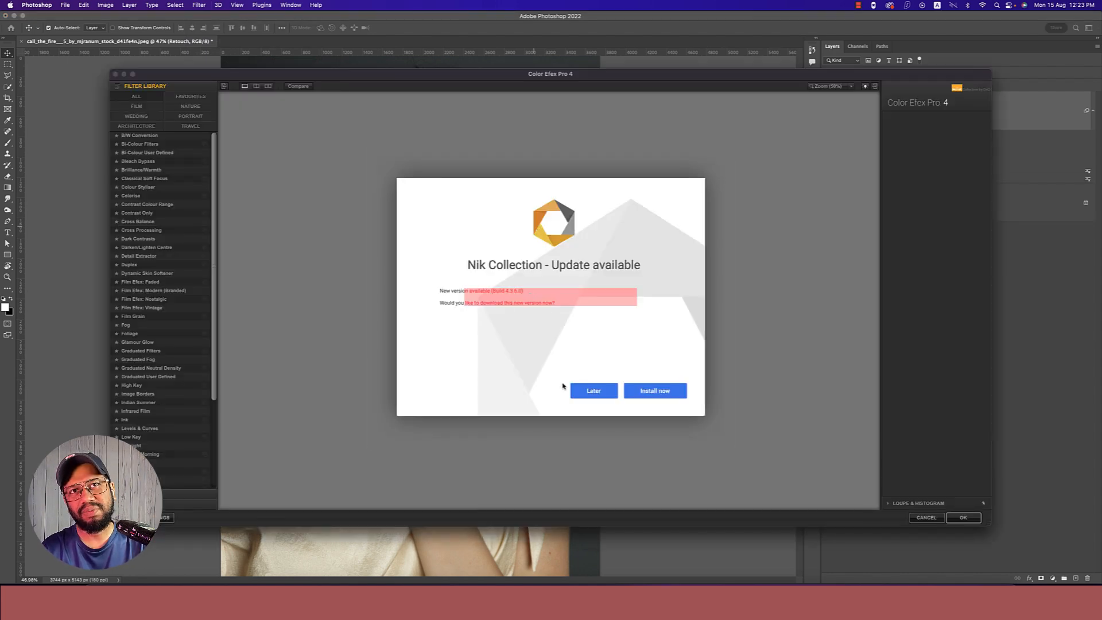
left_click(594, 391)
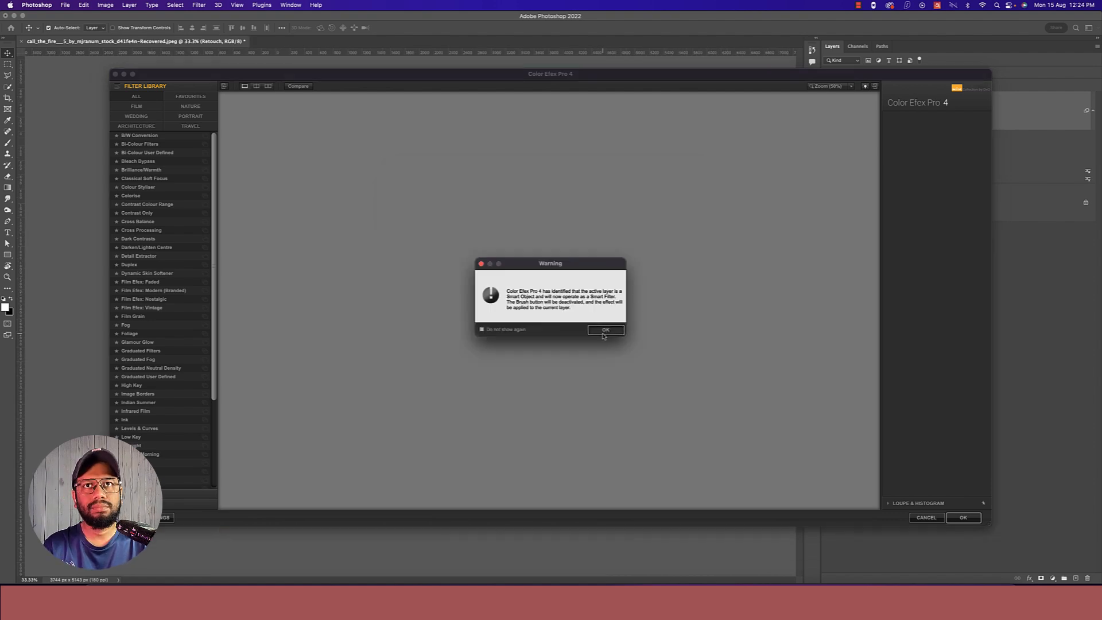
left_click(606, 330)
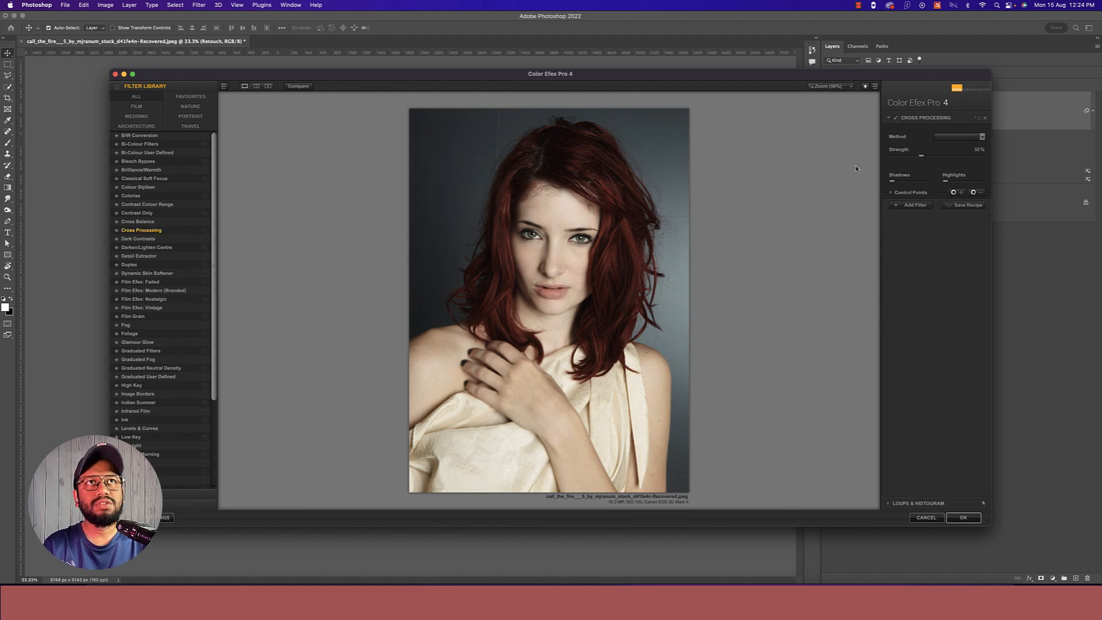
Apply Cross Processing with the E6 to C41 method L05 at 15% strength
left_click(944, 138)
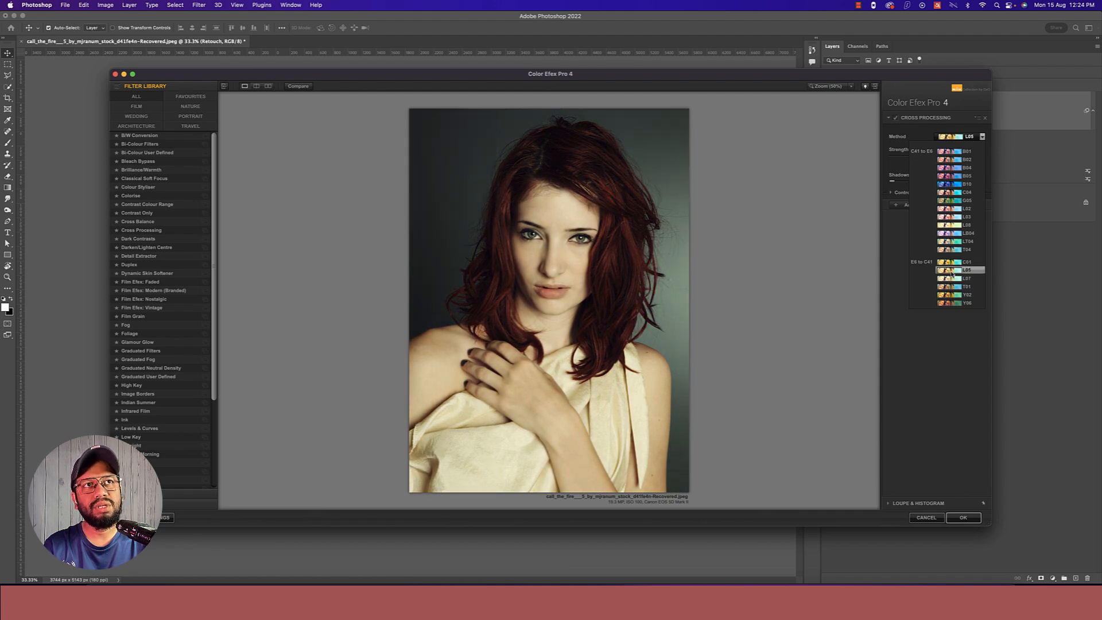
left_click(951, 272)
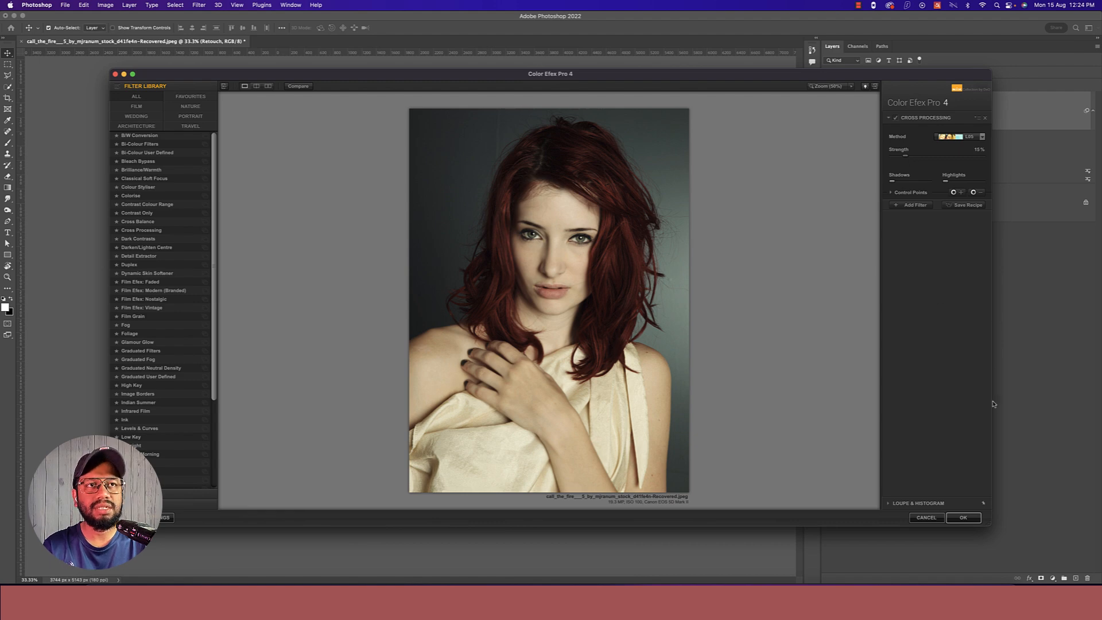
left_click(966, 520)
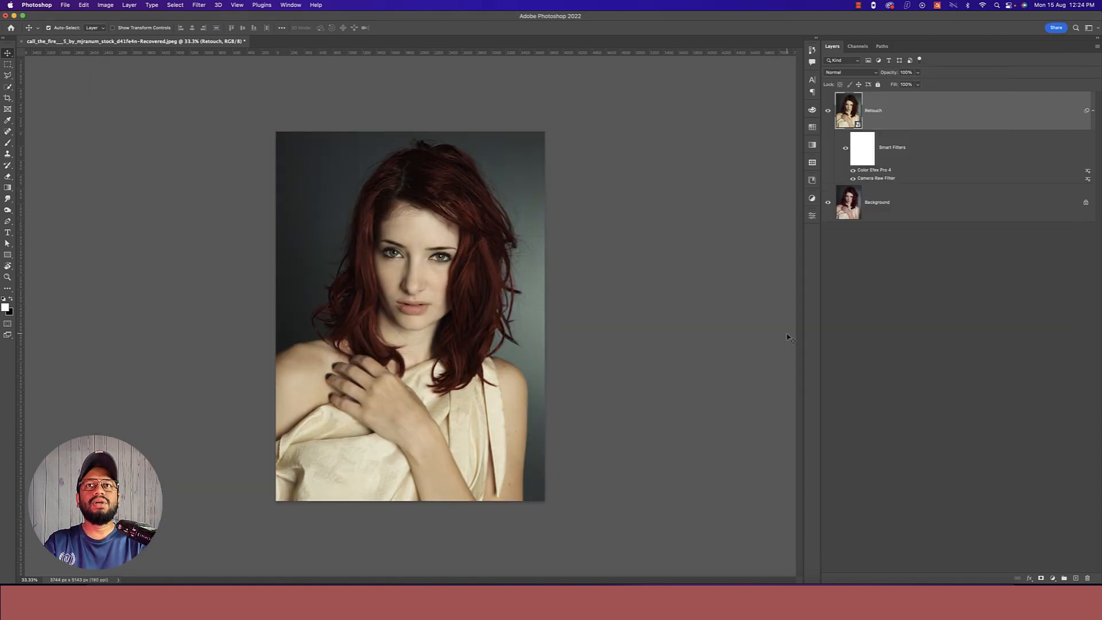
Compare the final color grade with the original by toggling the Retouch layer's visibility
left_click(827, 111)
left_click(827, 111)
left_click(827, 111)
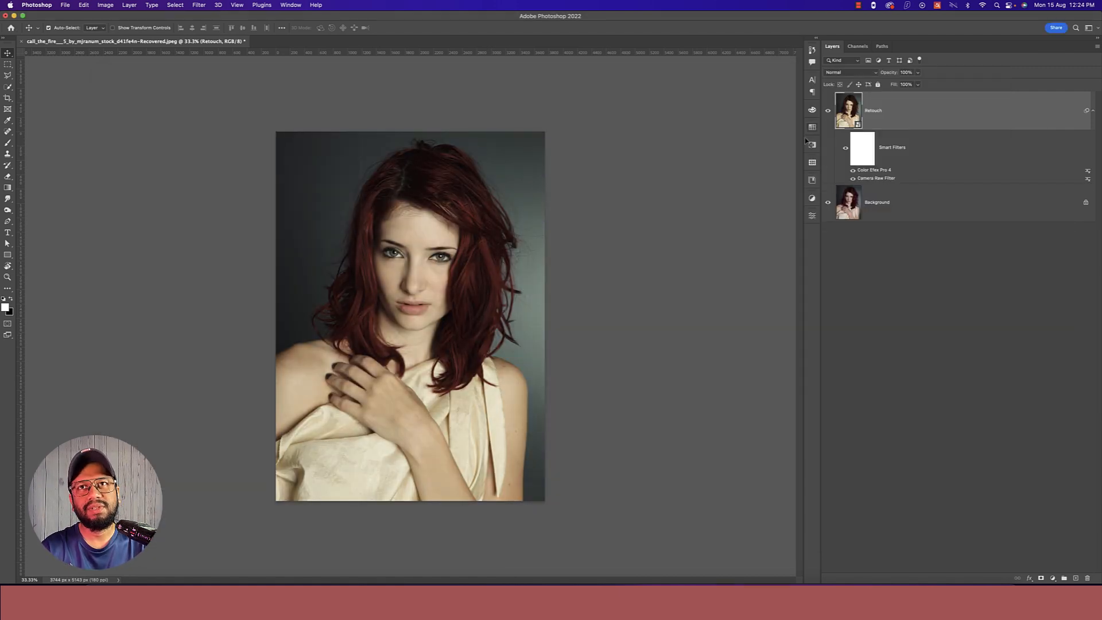